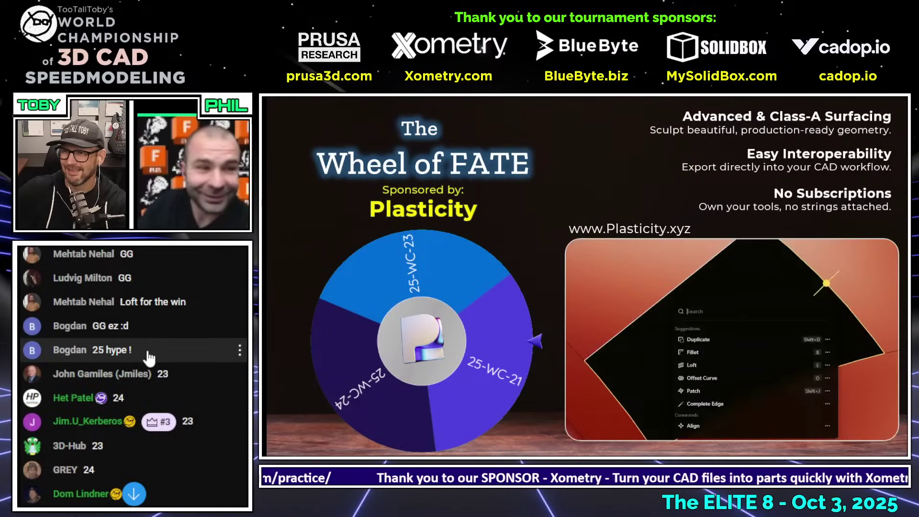
scroll(158, 339, up, 3)
scroll(153, 348, down, 3)
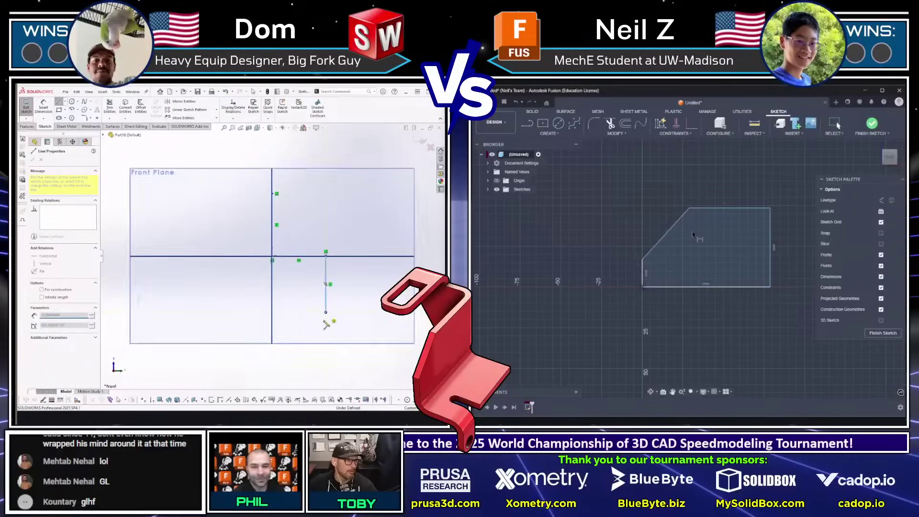
Step: Offset the stepped line chain by 6 mm in SOLIDWORKS and set the sloped edge's angle to 45° in the Fusion sketch
key(Escape)
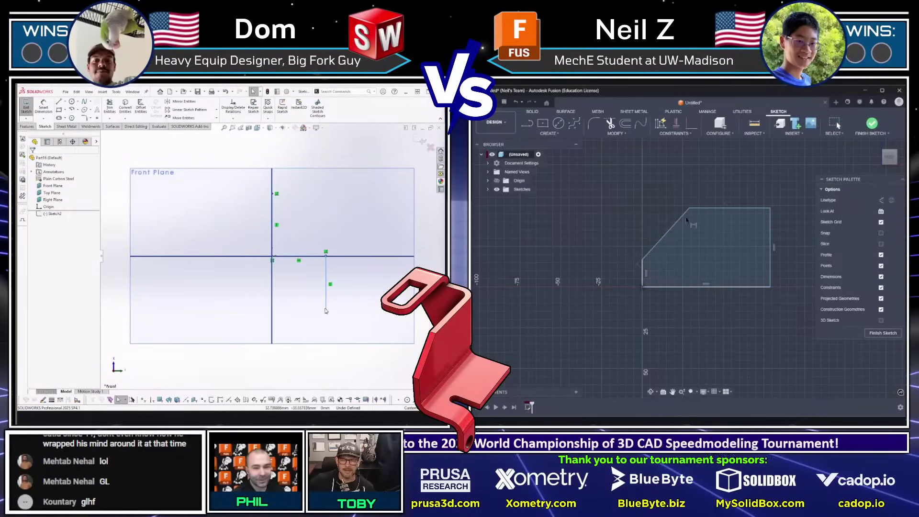
click(326, 309)
key(o)
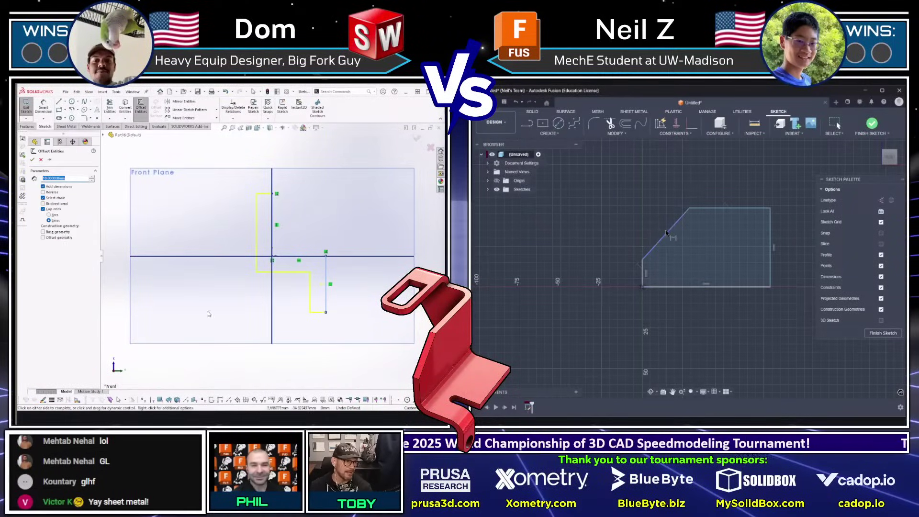
text(6)
click(650, 252)
click(642, 264)
key(Return)
click(650, 224)
text(45)
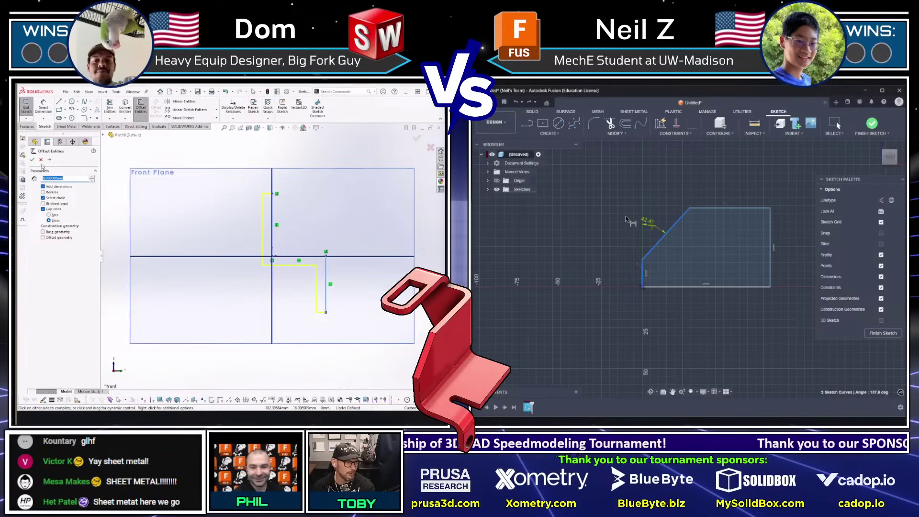
key(Return)
click(32, 159)
Step: Set the sloped edge's vertical height to 30 mm in Fusion and undo the line chain's offset in SOLIDWORKS to restart it
click(641, 260)
click(694, 209)
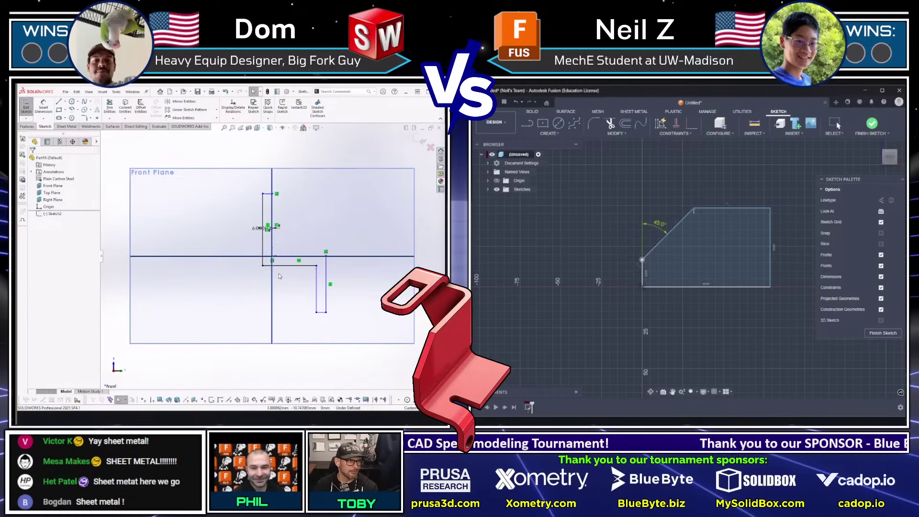
key(ctrl+z)
right_drag(279, 279, 220, 279)
click(584, 233)
text(30)
key(Return)
Step: Recreate the 6 mm offset in SOLIDWORKS with the construction geometry option and set the Fusion profile's bottom edge to 104 mm
middle_drag(663, 214, 667, 223)
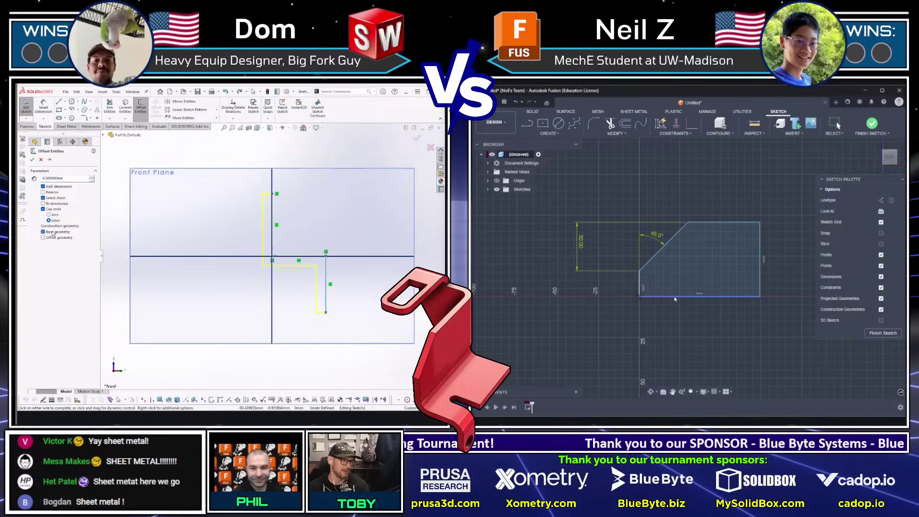
click(268, 266)
click(664, 324)
text(104)
key(Return)
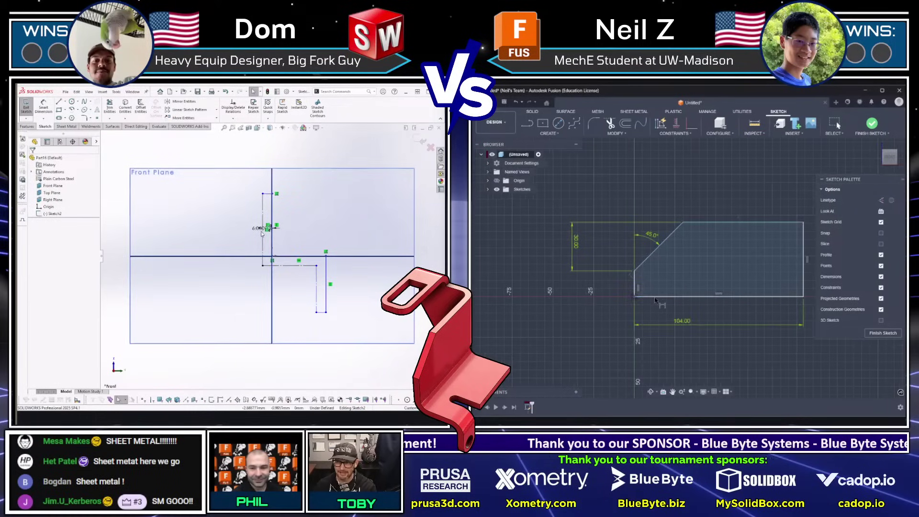
Step: Flip the 6 mm offset to the other side of the stepped line chain in SOLIDWORKS
drag(262, 230, 230, 233)
click(34, 259)
scroll(322, 266, down, 1)
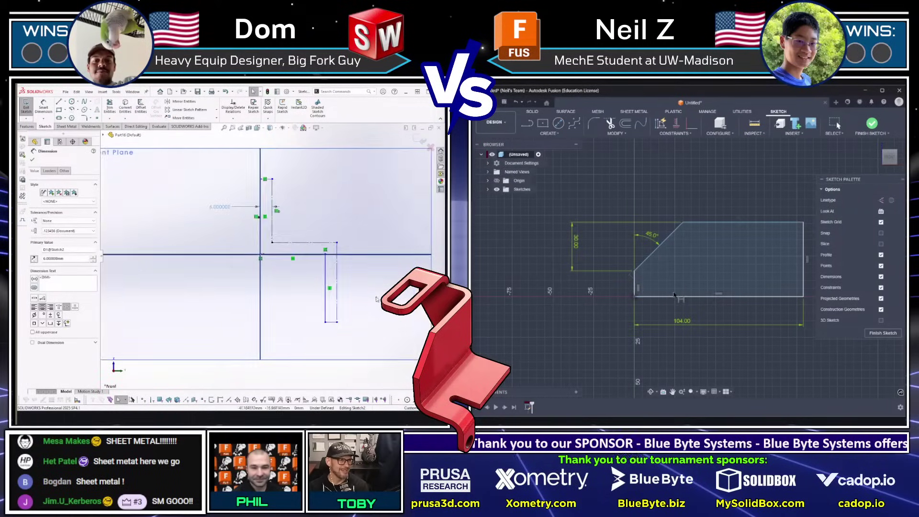
scroll(306, 282, up, 2)
click(293, 299)
scroll(246, 272, down, 1)
Step: Set the stepped profile's overall horizontal width to 50 mm in SOLIDWORKS and the plate profile's overall height to 70 mm in Fusion
key(d)
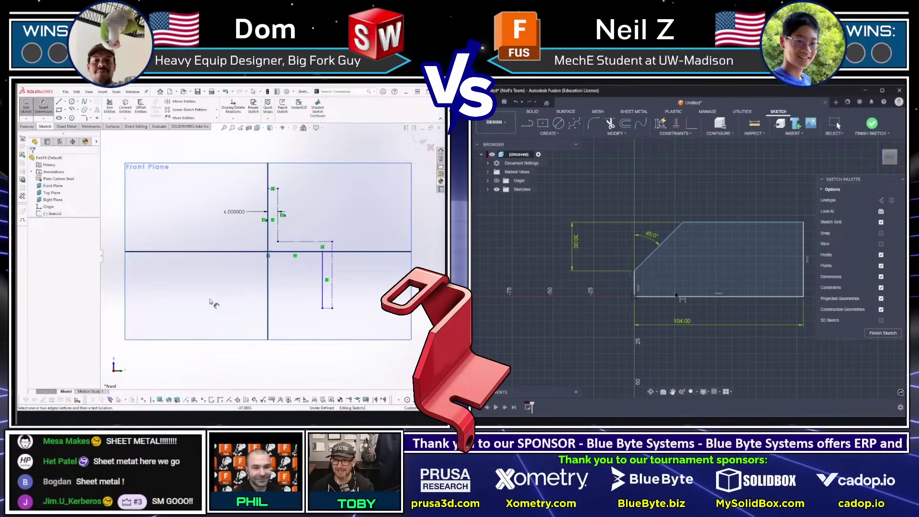
scroll(214, 299, up, 3)
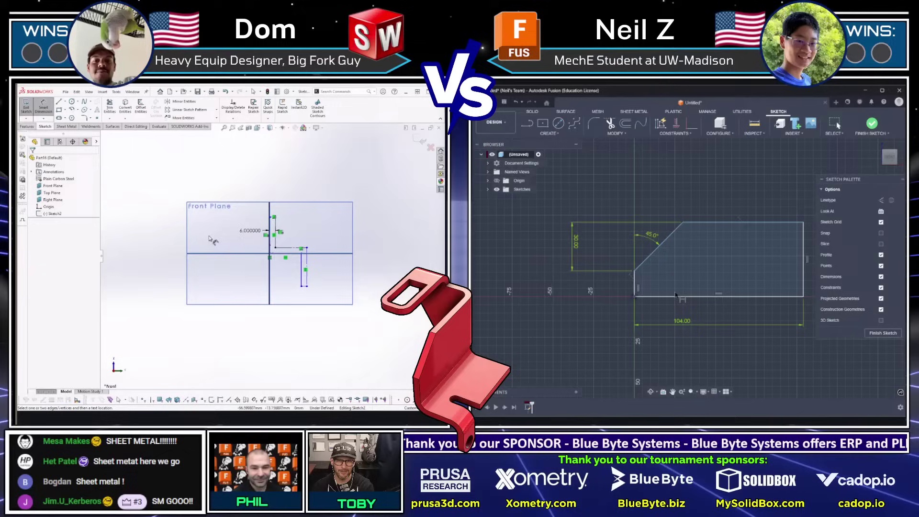
click(306, 273)
click(269, 243)
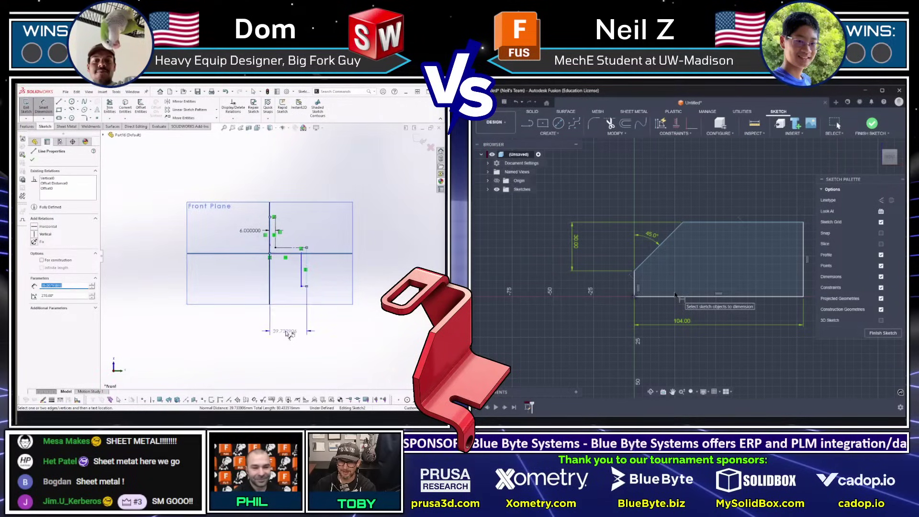
click(284, 332)
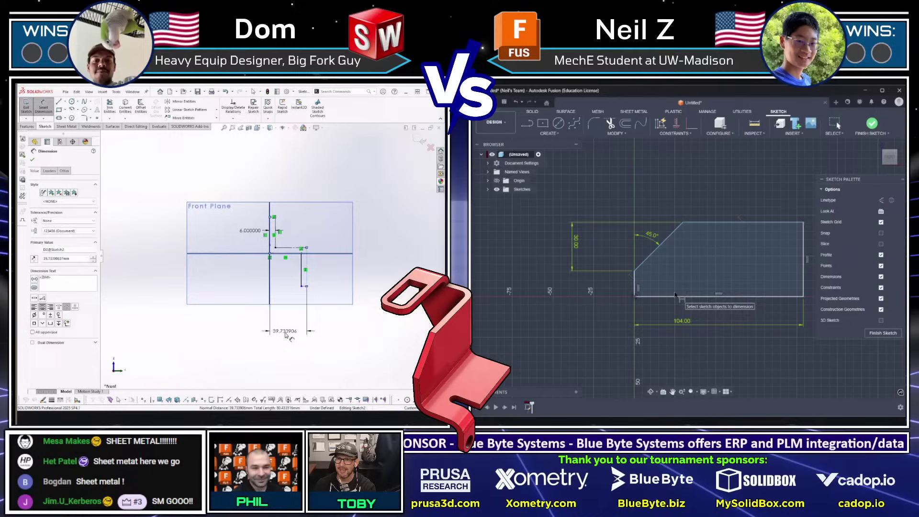
click(711, 294)
click(564, 282)
text(7050)
key(Return)
key(Return)
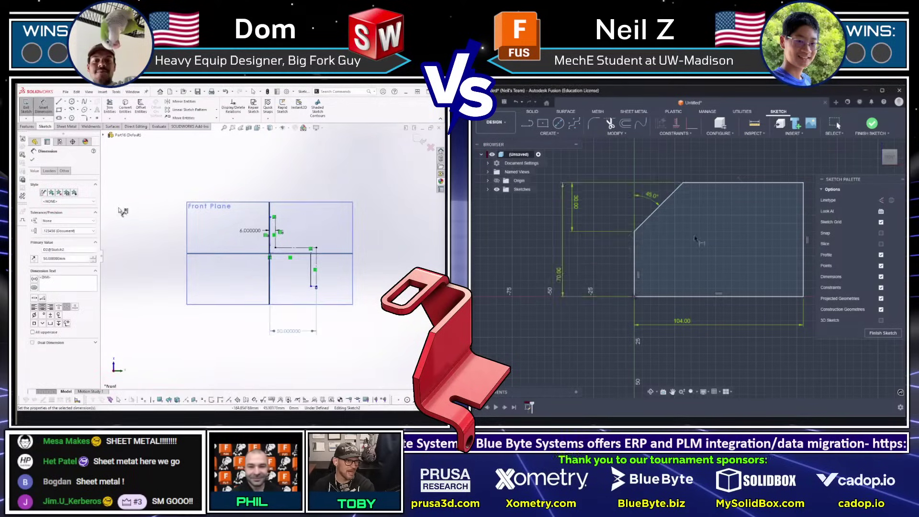
Step: Sketch a rectangular corner notch about 13.5 by 12 mm where the bottom and right edges of the Fusion profile meet
scroll(123, 209, down, 2)
scroll(701, 242, down, 1)
middle_drag(809, 279, 745, 310)
click(340, 280)
key(l)
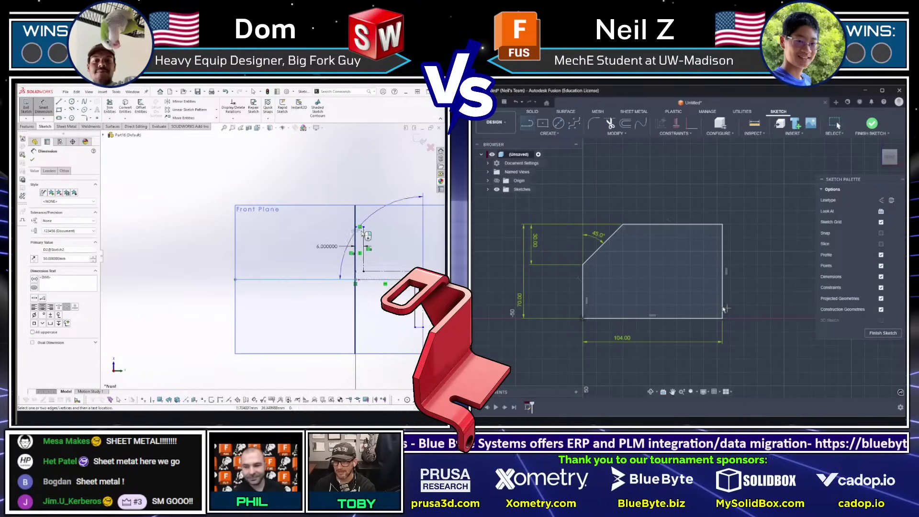
scroll(369, 231, down, 4)
click(330, 222)
click(721, 303)
scroll(359, 251, up, 2)
scroll(378, 271, up, 2)
click(704, 302)
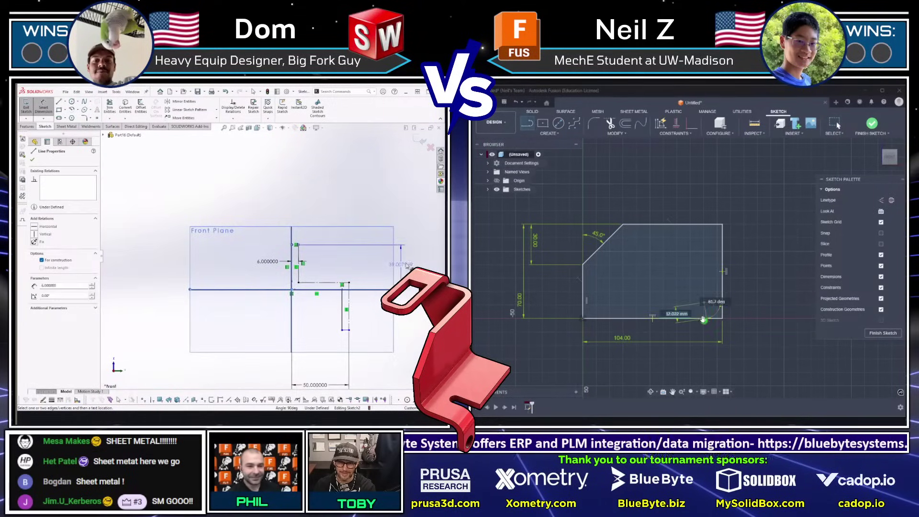
click(704, 318)
Step: Set the upper leg's vertical height above the horizontal axis to 70 mm in the SOLIDWORKS sketch
click(410, 262)
key(Escape)
scroll(704, 318, up, 3)
key(d)
click(717, 291)
text(70)
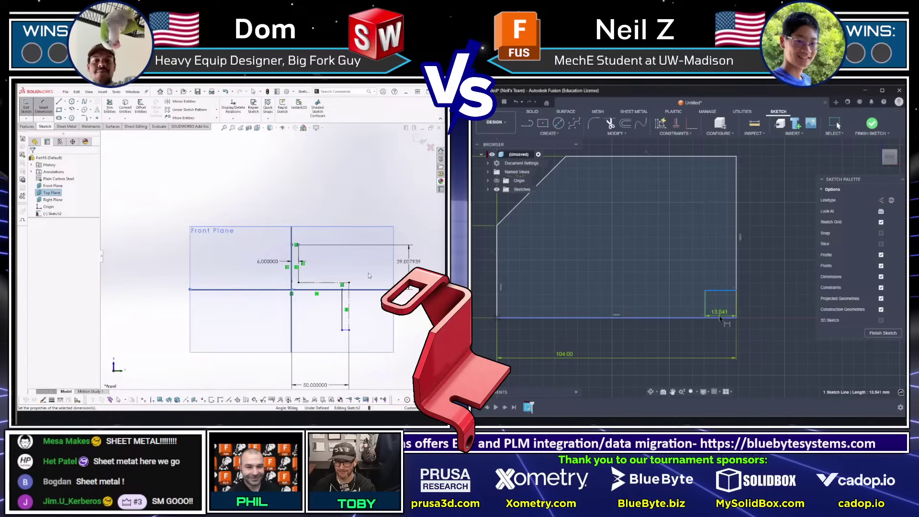
key(Return)
scroll(364, 276, up, 2)
scroll(283, 292, down, 3)
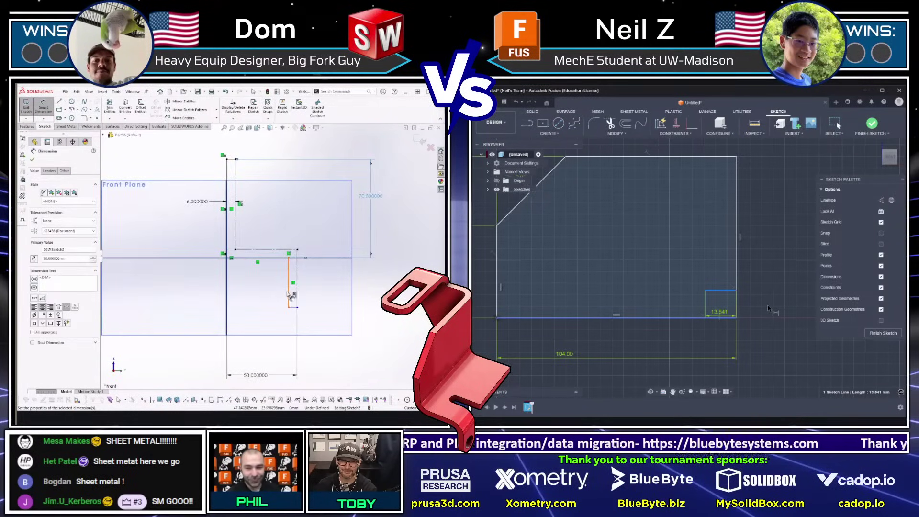
Step: Set the lower leg's vertical length to 40 mm in SOLIDWORKS and place a height dimension on the Fusion corner notch
click(719, 318)
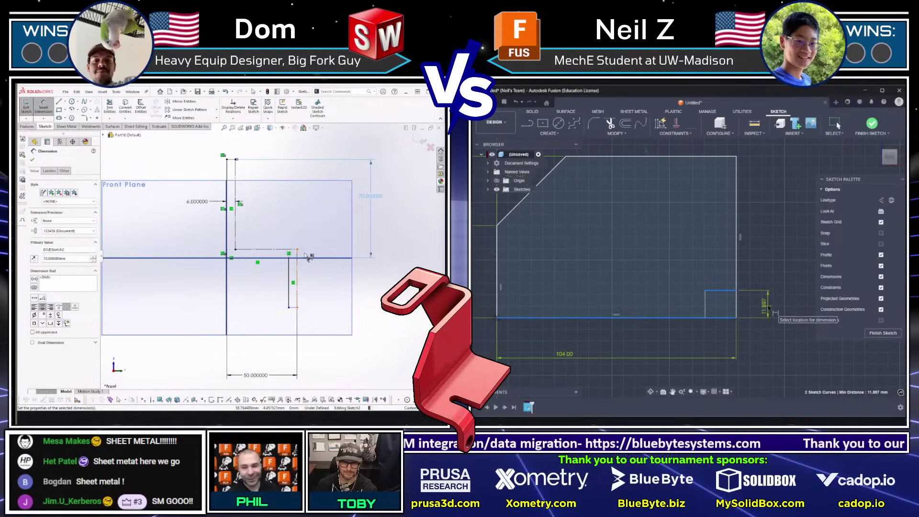
click(299, 271)
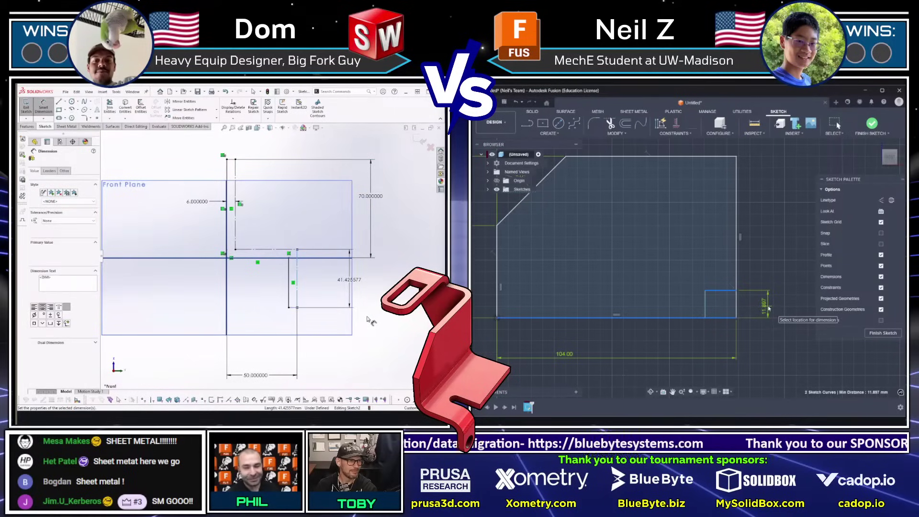
click(768, 307)
text(40)
key(Return)
key(Escape)
Step: Set the notch's height to 8+6 mm in Fusion and start a sheet metal base flange from the stepped sketch in SOLIDWORKS
scroll(256, 215, up, 3)
text(8)
click(58, 126)
text(+6)
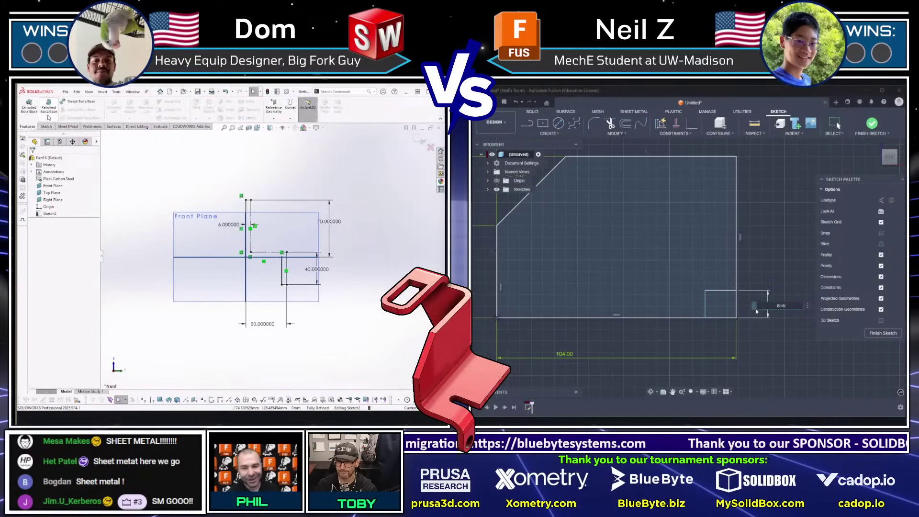
click(29, 107)
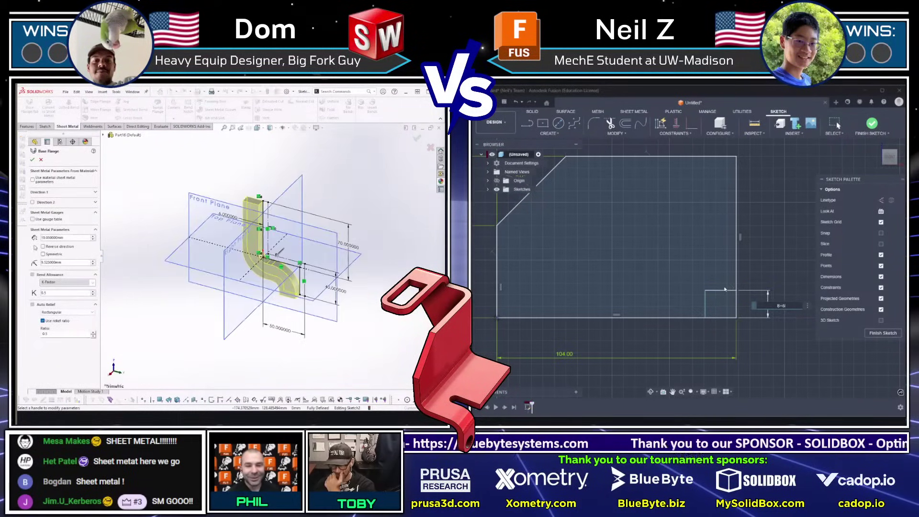
key(Return)
Step: Extrude the plate profile without the corner notch as a new body in Fusion and set the SOLIDWORKS base flange depth to 90 mm
key(e)
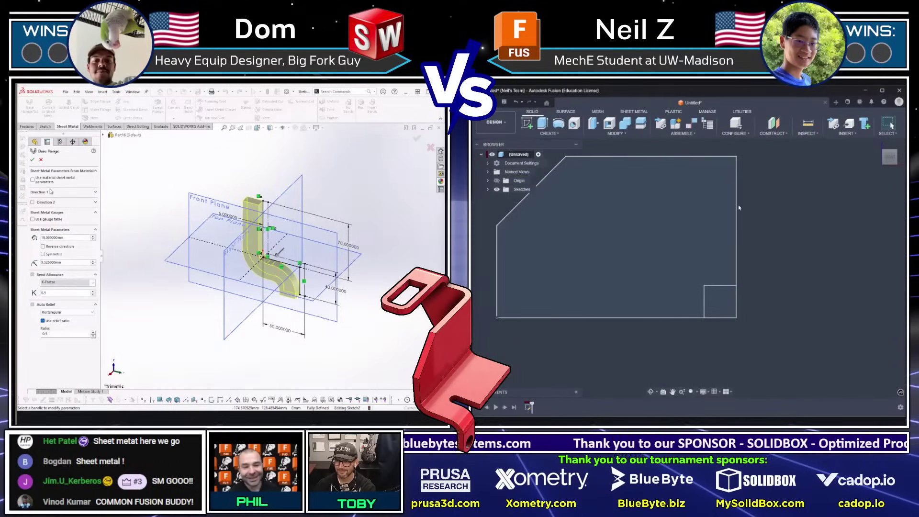
key(e)
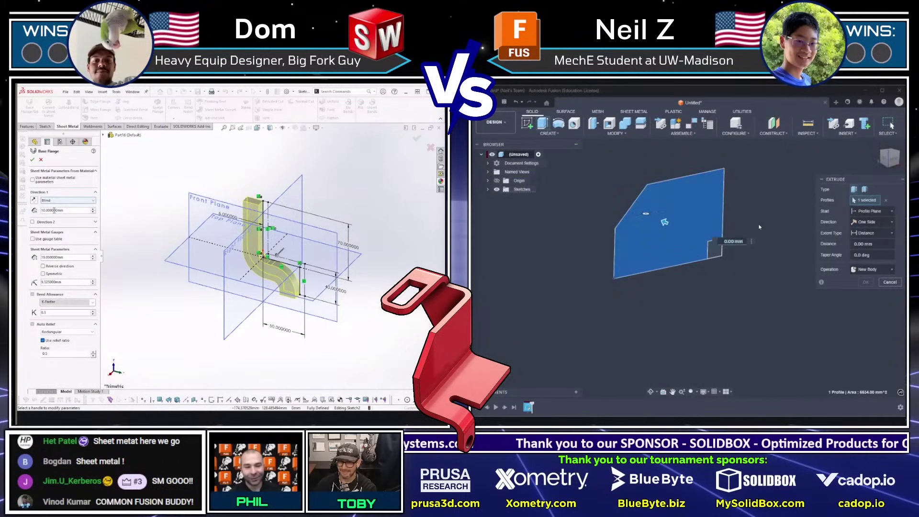
key(Return)
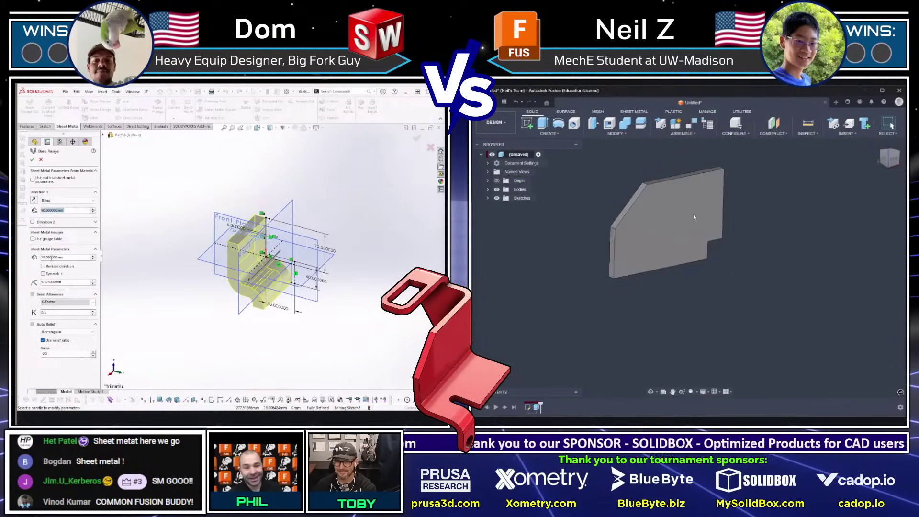
Step: Set the SOLIDWORKS base flange to 6 mm thickness and 8 mm bend radius, and open the Fusion sheet metal rule for editing
text(4)
key(Return)
click(633, 111)
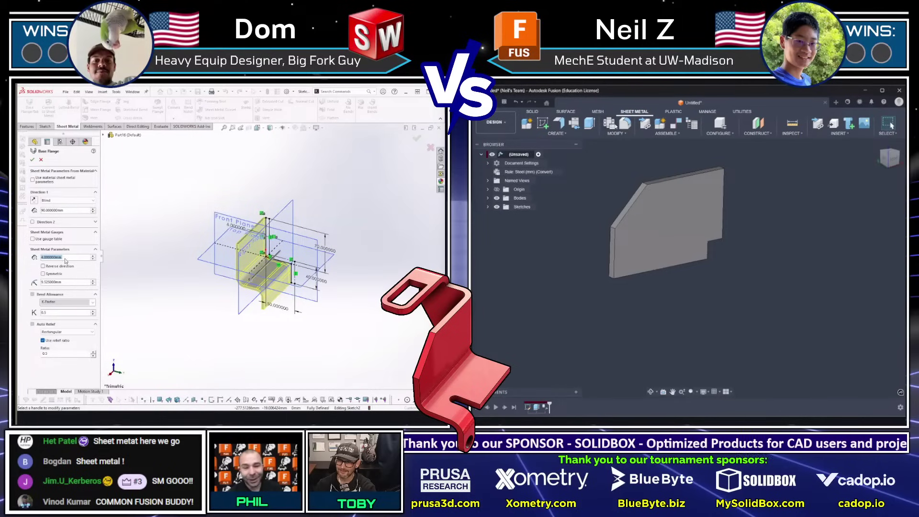
double_click(67, 258)
text(6)
click(826, 200)
double_click(59, 283)
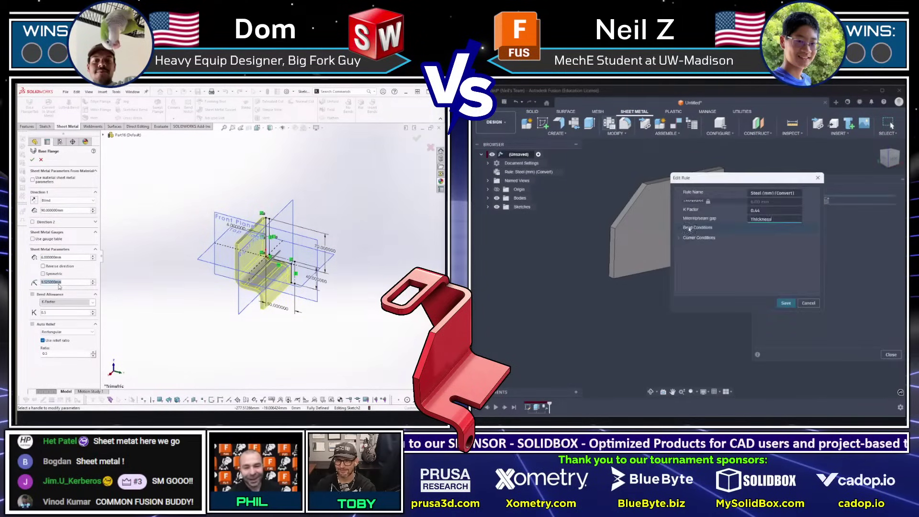
text(8)
Step: Set the Fusion steel rule's bend radius to 8 mm, and reverse the SOLIDWORKS base flange's thickness direction before accepting it
click(684, 230)
double_click(758, 240)
text(5)
scroll(161, 268, up, 1)
middle_drag(160, 268, 161, 259)
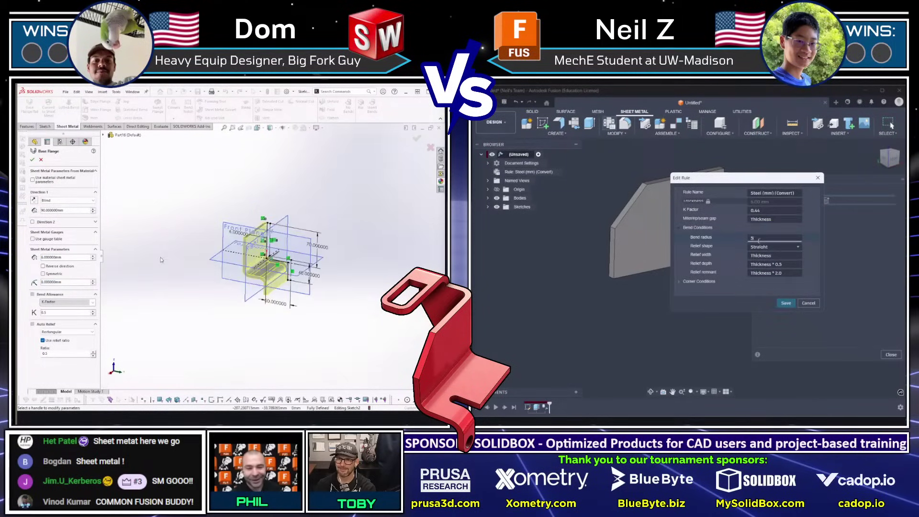
click(46, 267)
right_click(172, 279)
Step: Save the Fusion steel rule, start an edge flange on the upper plate's side edge in SOLIDWORKS and open its profile for editing
middle_drag(273, 266, 307, 263)
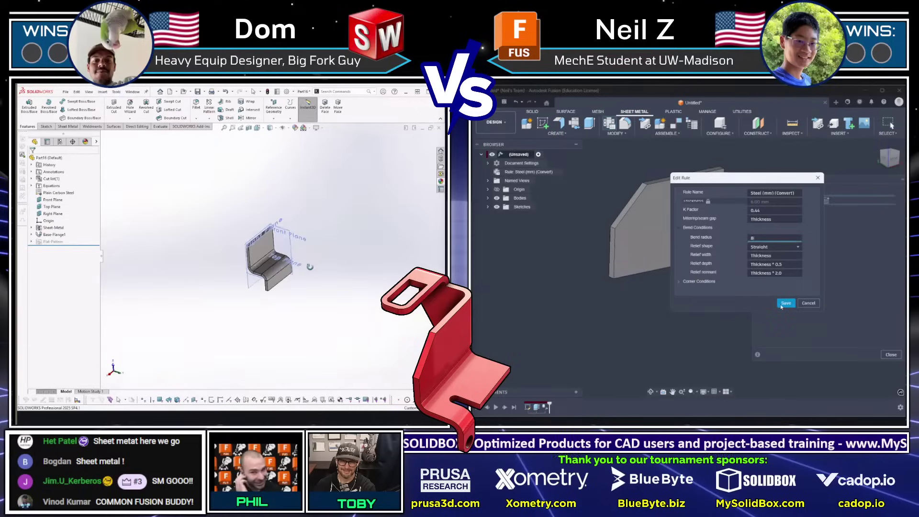
scroll(306, 262, down, 3)
click(782, 305)
click(226, 212)
click(782, 306)
mouse_move(227, 214)
middle_down()
mouse_move(201, 220)
mouse_move(215, 223)
middle_up()
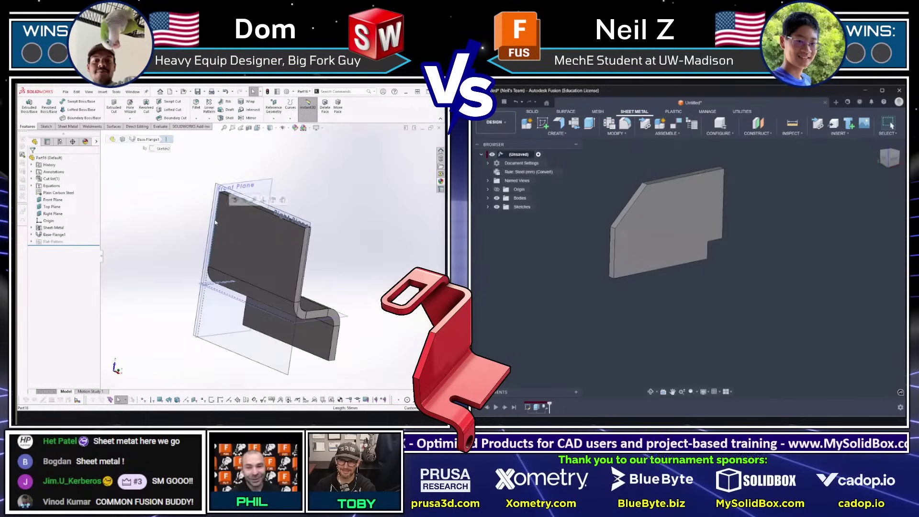
key(f)
key(e)
shift+middle_drag(714, 266, 700, 233)
click(72, 196)
scroll(219, 192, up, 5)
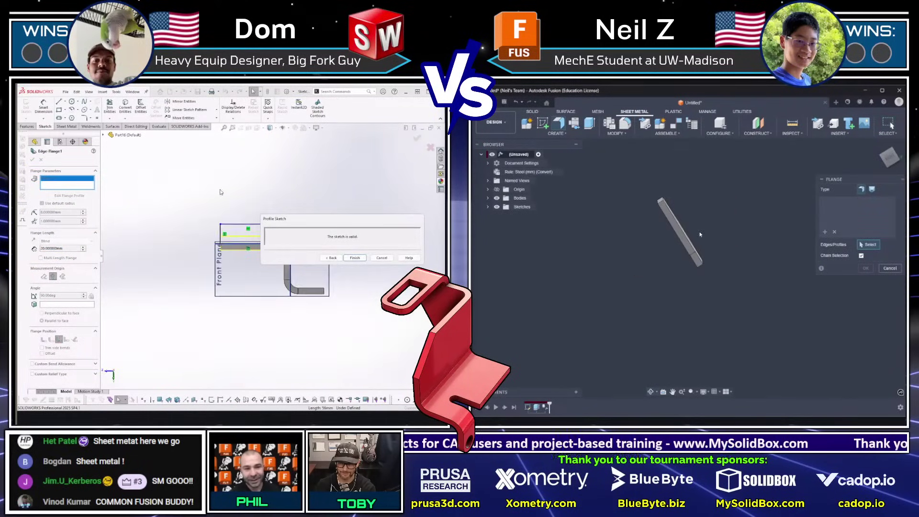
Step: Define a full-edge flange 40 mm high at 90° on the Fusion plate's side edge above the notch
scroll(211, 199, down, 2)
key(z)
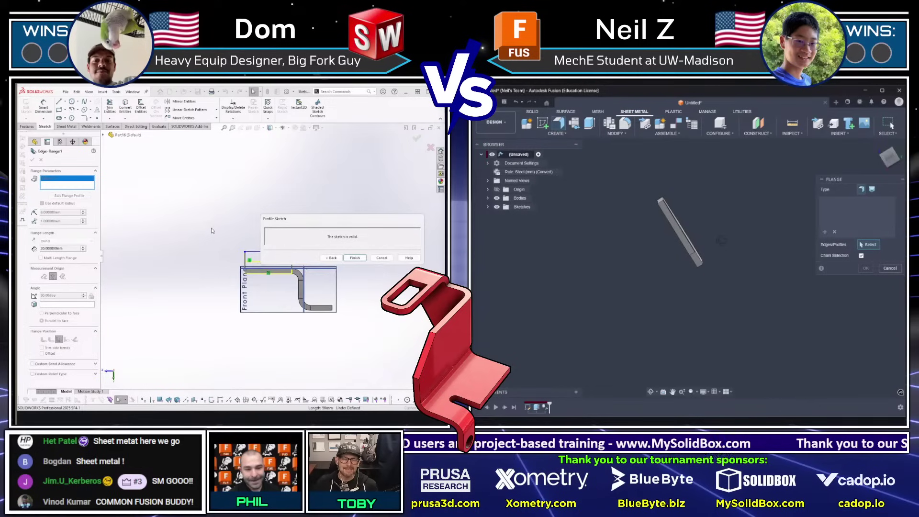
scroll(205, 255, up, 2)
scroll(323, 297, down, 4)
shift+middle_drag(748, 221, 735, 232)
click(733, 233)
scroll(264, 276, down, 3)
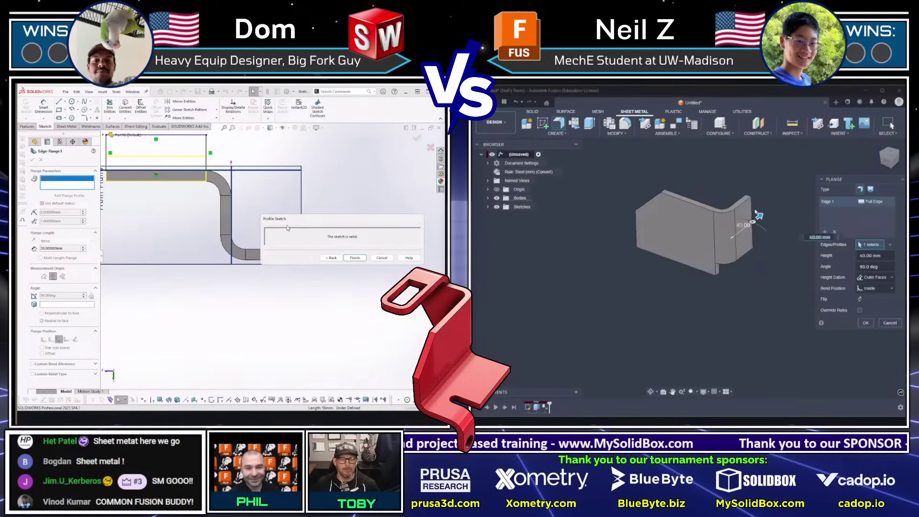
scroll(268, 259, up, 2)
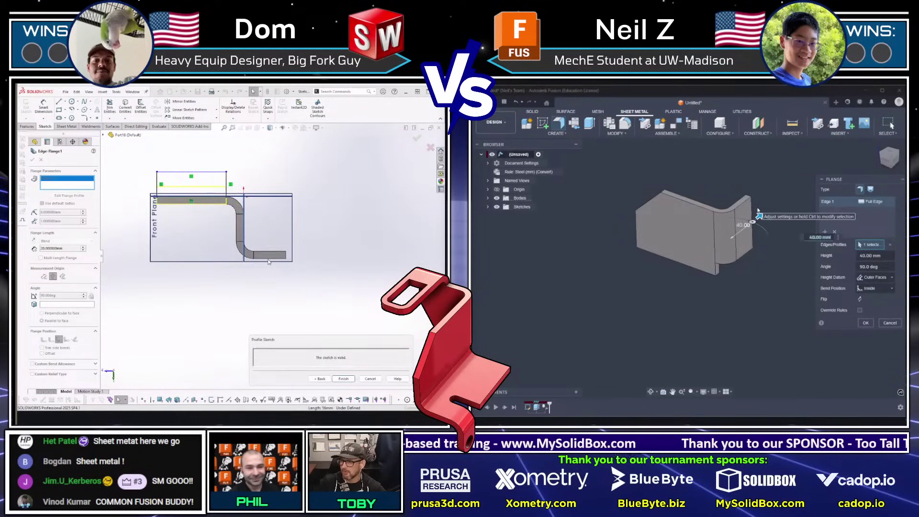
Step: Dimension the SOLIDWORKS flange profile's outer line from the lower flange's end, and finish the Fusion side flange with a 60 mm height
right_drag(268, 262, 207, 177)
click(264, 258)
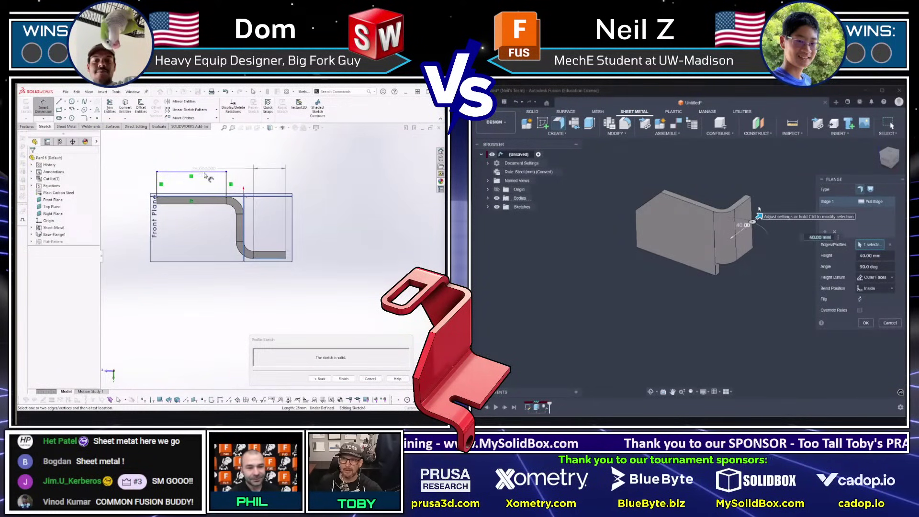
click(204, 173)
click(346, 215)
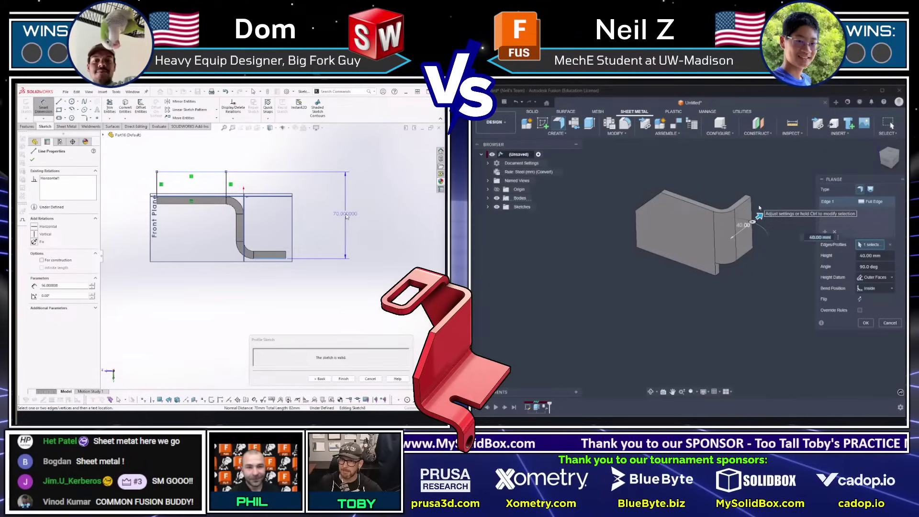
click(316, 250)
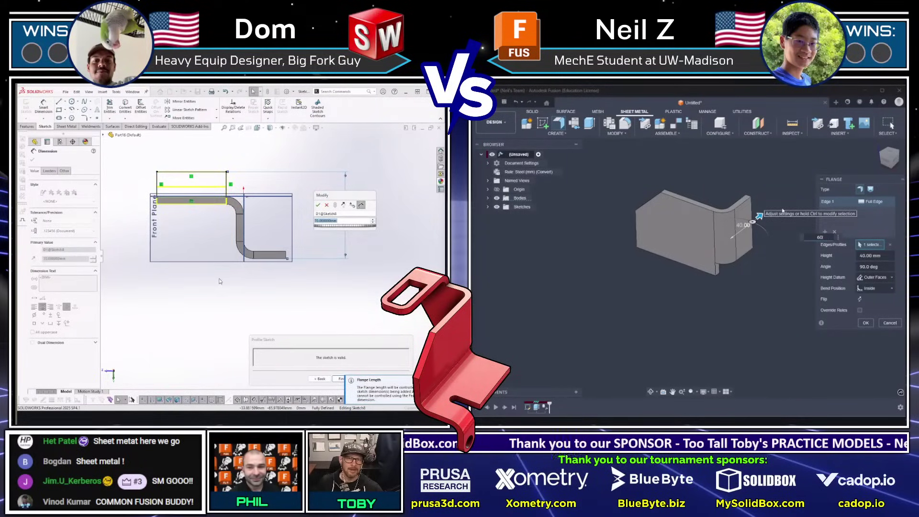
key(Return)
shift+middle_drag(760, 228, 736, 224)
scroll(217, 303, up, 2)
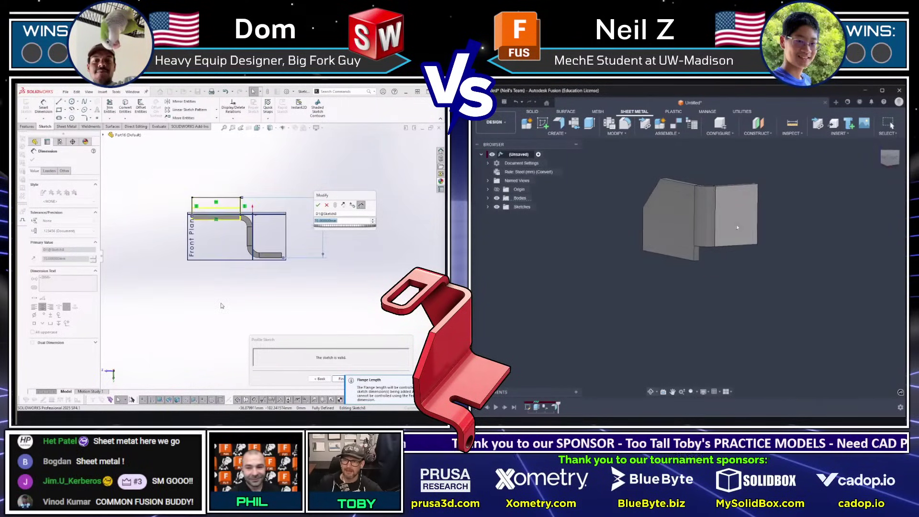
key(Return)
scroll(260, 271, up, 2)
key(ctrl+7)
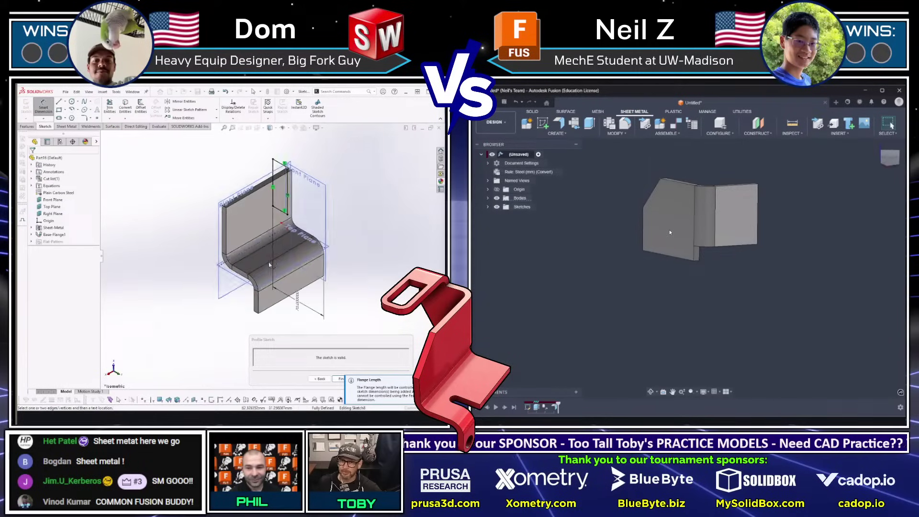
Step: Add a full-edge flange 50 mm high along the bottom edge of the tapered plate in Fusion
scroll(270, 262, up, 2)
scroll(275, 256, down, 3)
key(f)
click(675, 258)
shift+middle_drag(676, 258, 669, 232)
key(Escape)
scroll(276, 258, up, 3)
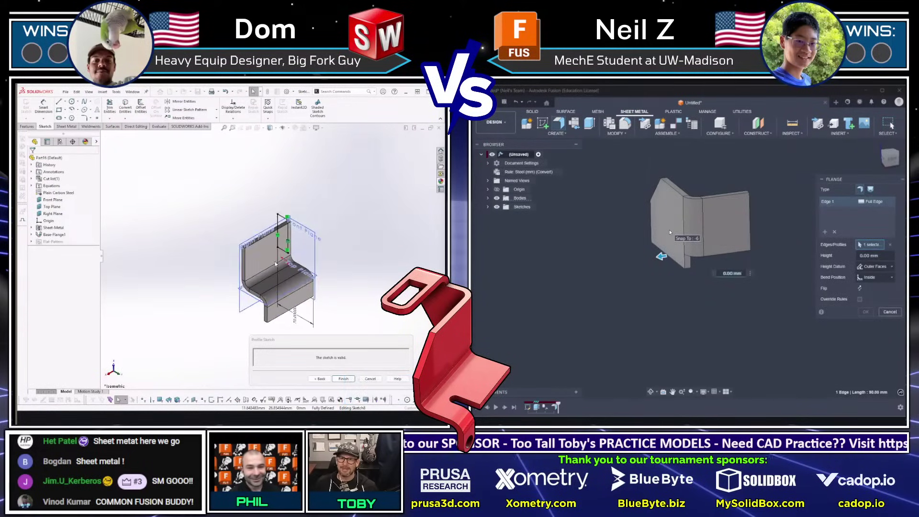
middle_drag(280, 253, 273, 234)
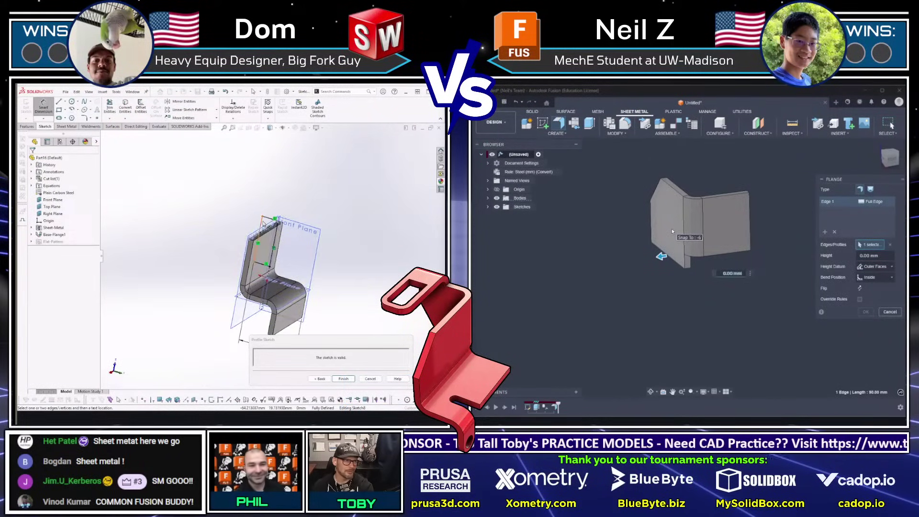
text(50)
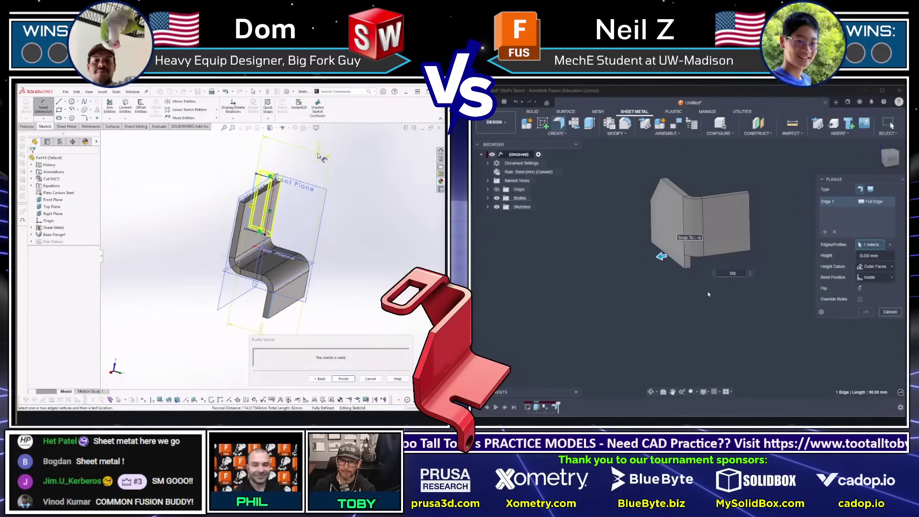
key(Return)
Step: Complete the SOLIDWORKS edge flange from its dimensioned profile
shift+middle_drag(713, 260, 675, 261)
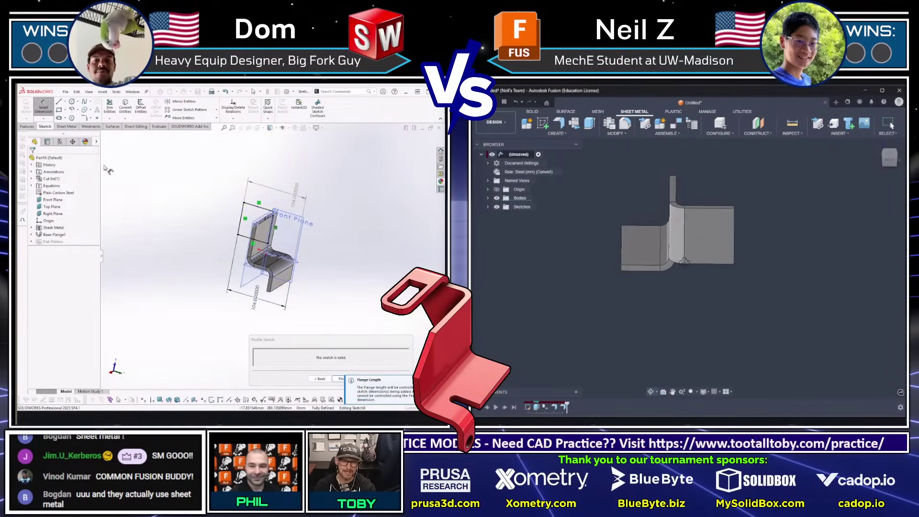
middle_drag(190, 218, 203, 281)
mouse_move(676, 261)
shift+middle_down()
mouse_move(702, 258)
mouse_move(723, 204)
mouse_move(681, 163)
shift+middle_up()
click(340, 379)
middle_drag(247, 283, 250, 229)
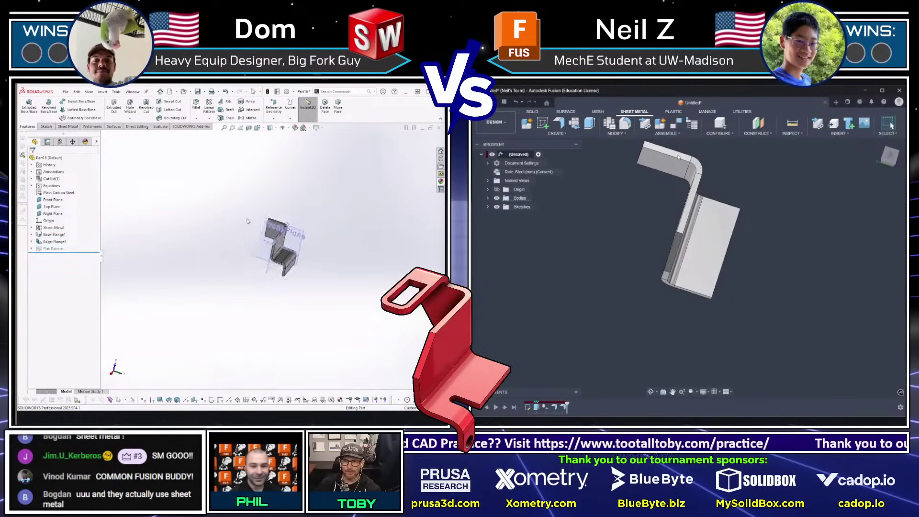
Step: Try Break Corner on a SOLIDWORKS flange edge, and start a rectangle in a new Fusion sketch on the part's end face
scroll(250, 229, down, 4)
key(b)
click(711, 204)
click(303, 285)
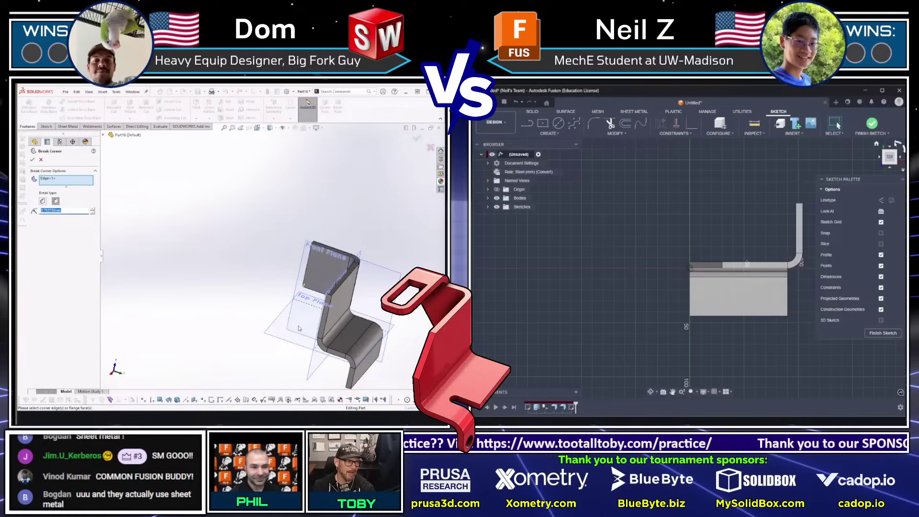
click(896, 147)
key(r)
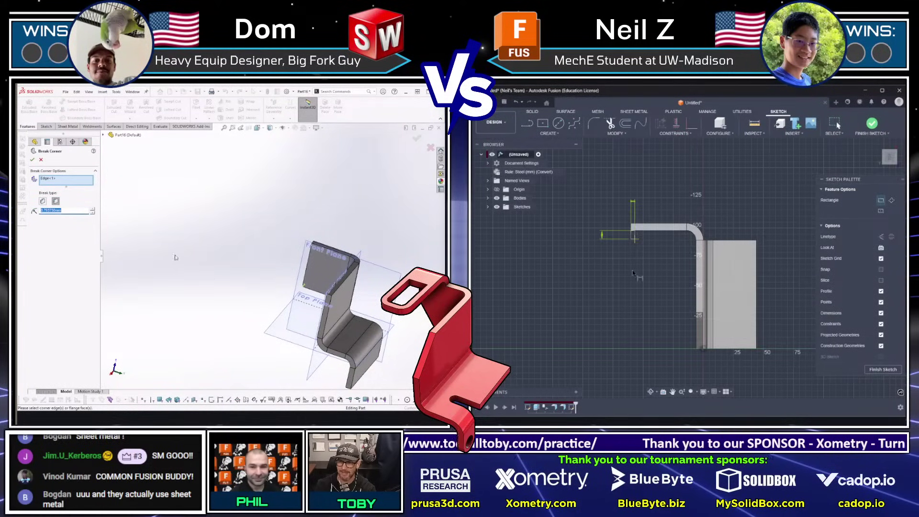
Step: Start a sketch on the SOLIDWORKS side flange's face, and draw a rectangle below the upper flange's free end in Fusion
key(Escape)
click(321, 277)
key(s)
click(661, 284)
key(d)
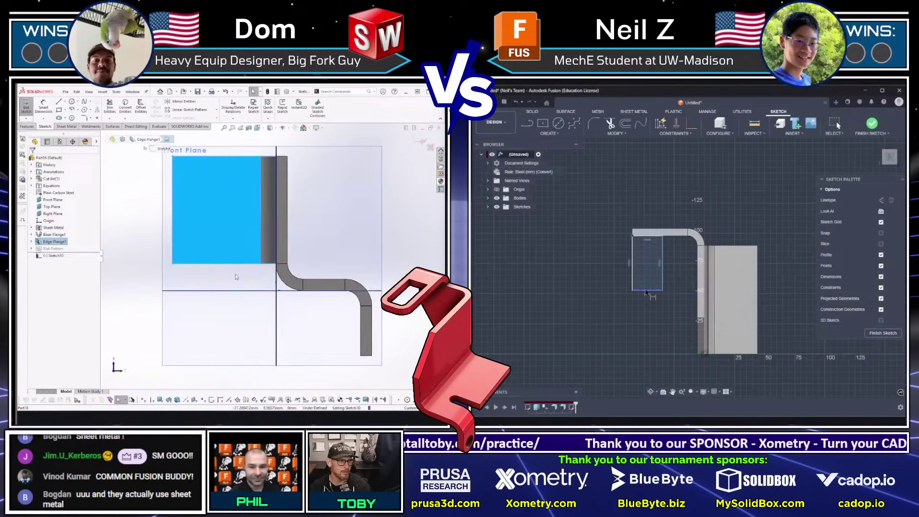
Step: Sketch a corner triangle with a 17 mm leg on the SOLIDWORKS flange, and set the Fusion rectangle's height dimension to 75 mm
key(l)
click(172, 263)
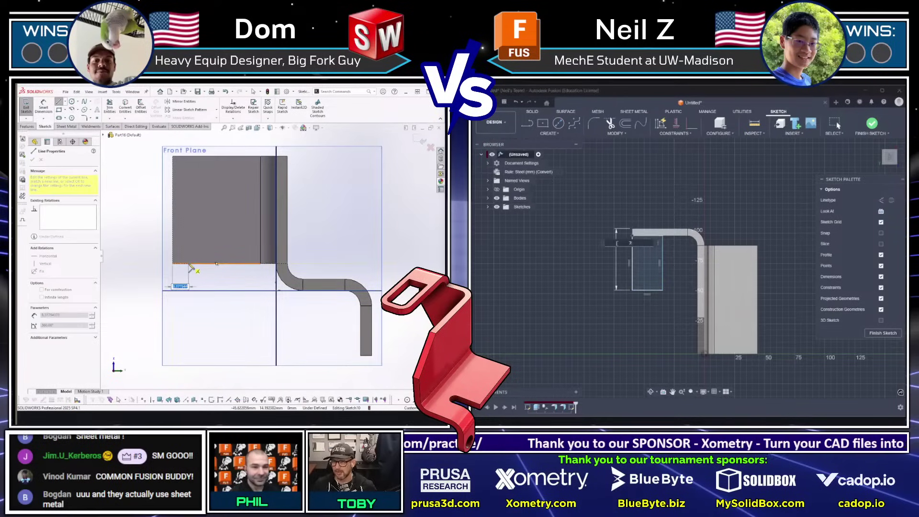
text(17)
key(Return)
click(172, 200)
key(Return)
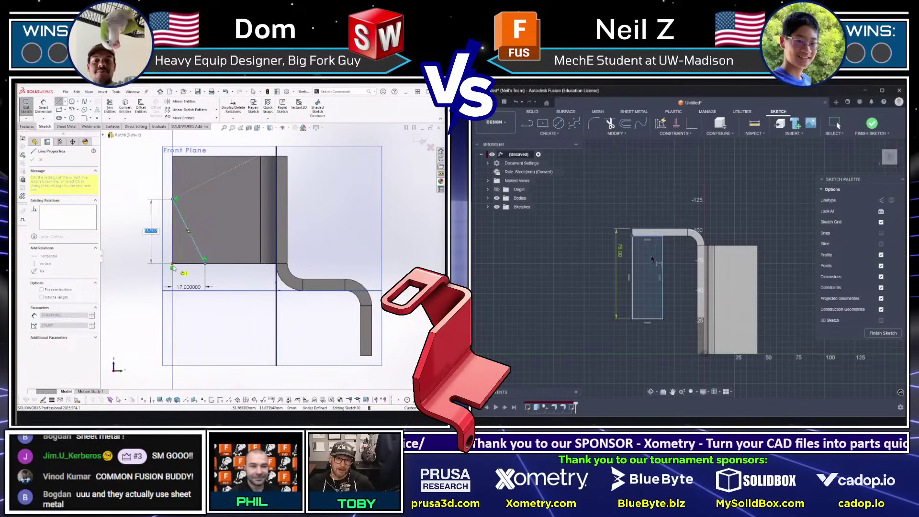
click(172, 263)
Step: Set the SOLIDWORKS triangle's angle to 60°, and set the Fusion rectangle's width to 30 mm
key(d)
click(200, 253)
click(193, 264)
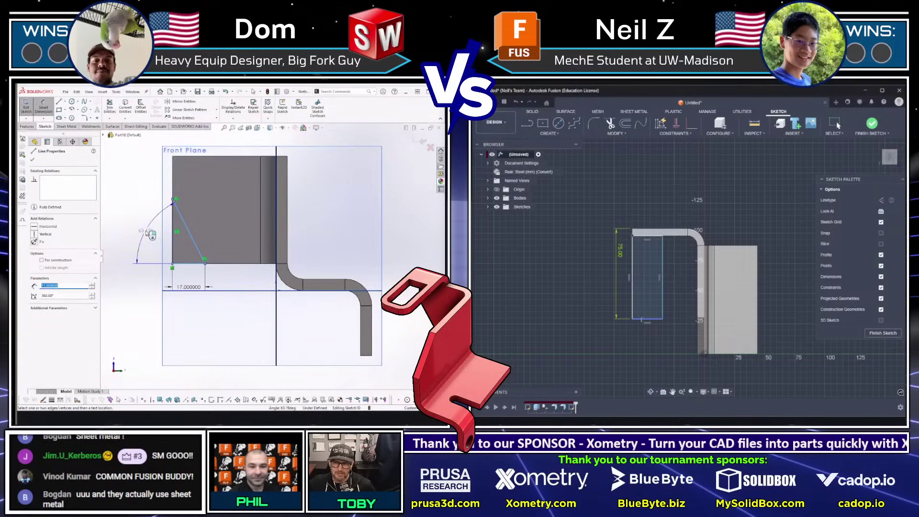
click(146, 231)
click(642, 319)
text(60)
key(Return)
text(30)
key(Return)
Step: Cut the triangular corner off the SOLIDWORKS side flange with an extruded cut
key(c)
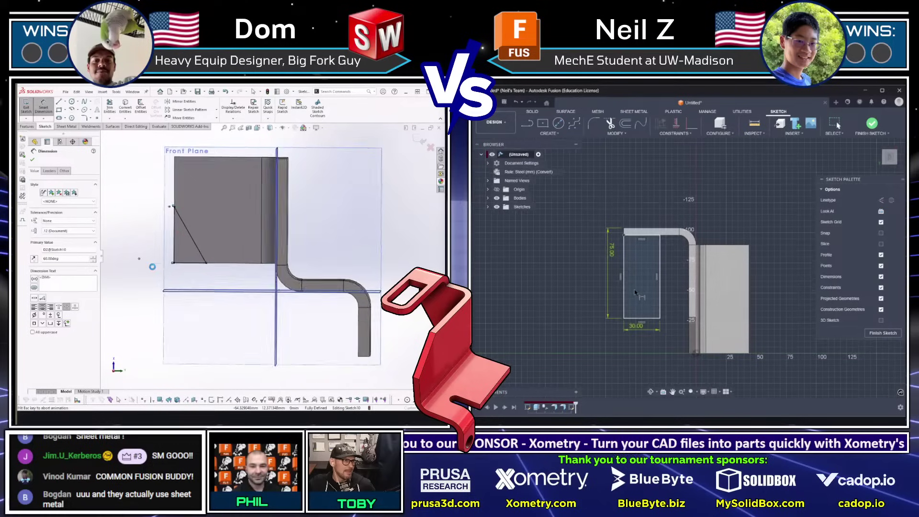
key(l)
click(61, 201)
key(Return)
Step: Break the selected SOLIDWORKS corner edge with the chamfer type, and start extruding the rectangle profile in Fusion
middle_drag(365, 311, 299, 293)
click(298, 291)
key(Escape)
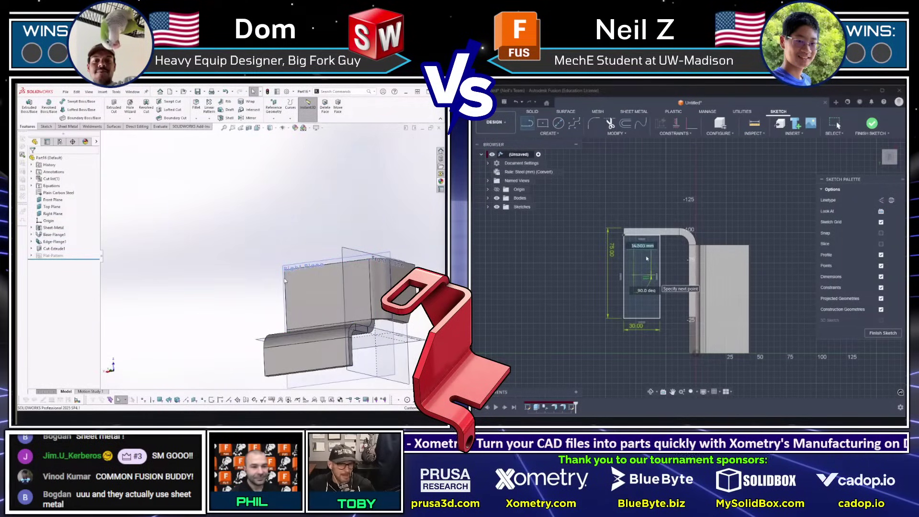
key(b)
key(e)
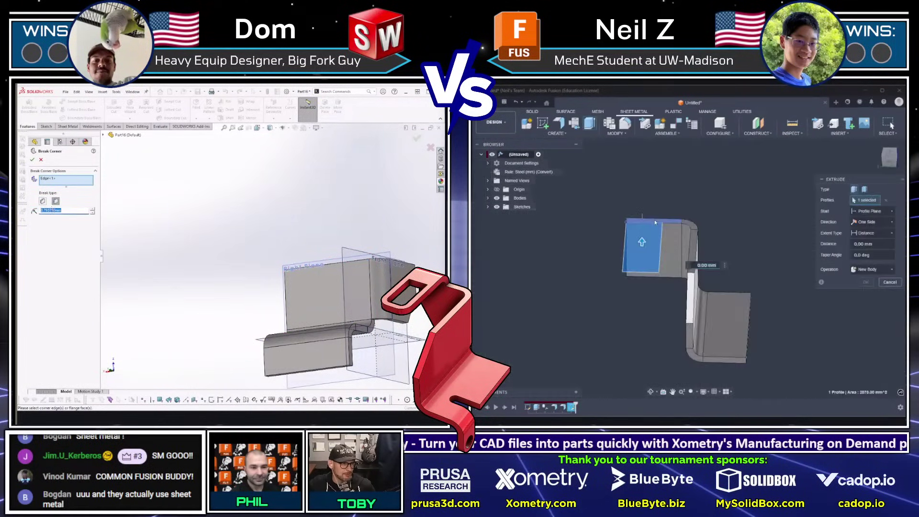
click(44, 201)
key(Return)
Step: Start an edge flange on the SOLIDWORKS side flange's free edge, and open its profile for editing
scroll(657, 221, up, 2)
middle_drag(269, 227, 363, 195)
scroll(299, 290, down, 2)
click(392, 187)
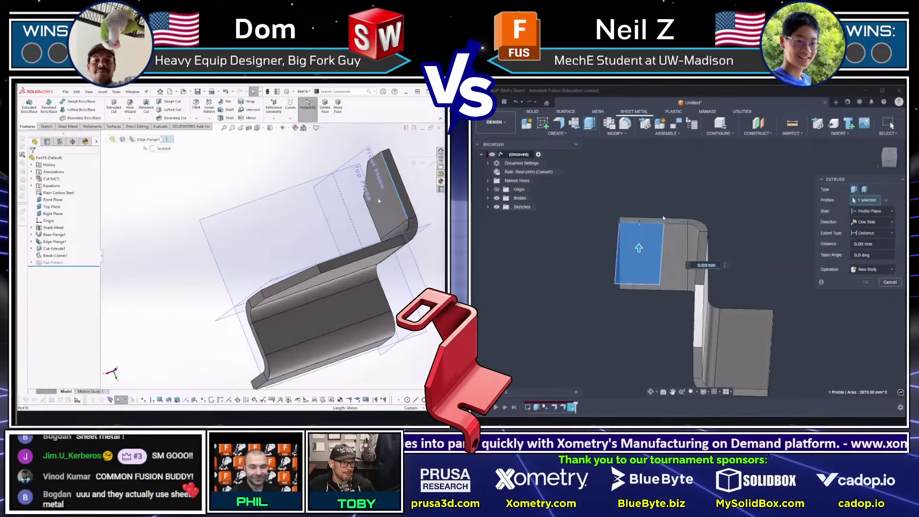
key(e)
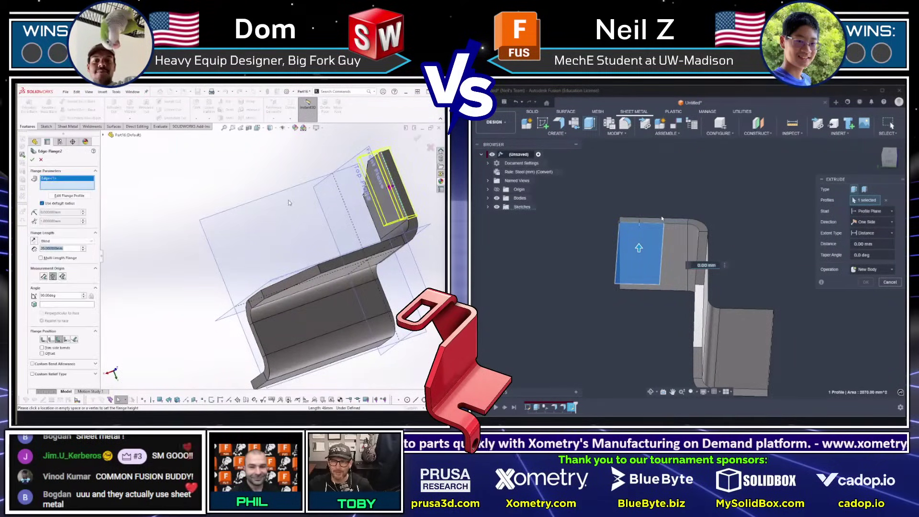
click(82, 196)
drag(336, 306, 345, 276)
scroll(352, 288, up, 6)
Step: Set the SOLIDWORKS profile's height from the side flange's outer face to 75 mm, and restart the Fusion extrude
key(Escape)
key(d)
scroll(361, 292, down, 3)
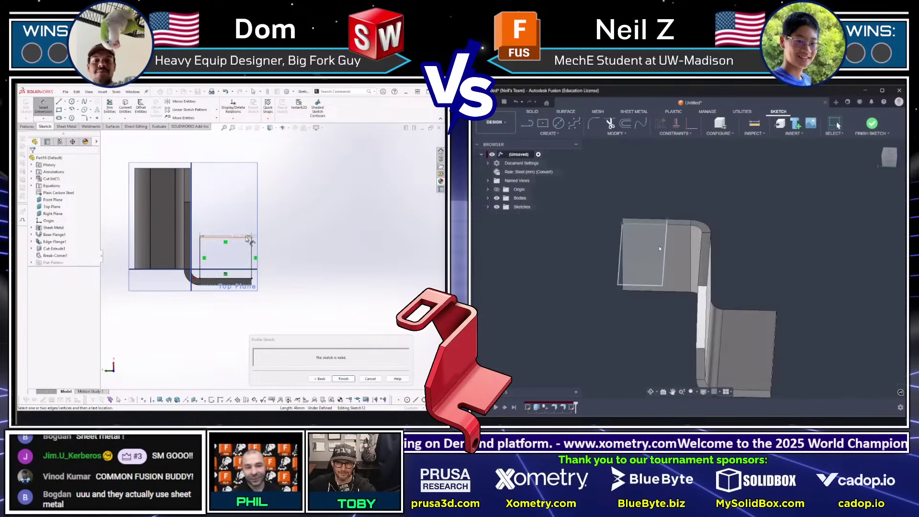
click(245, 284)
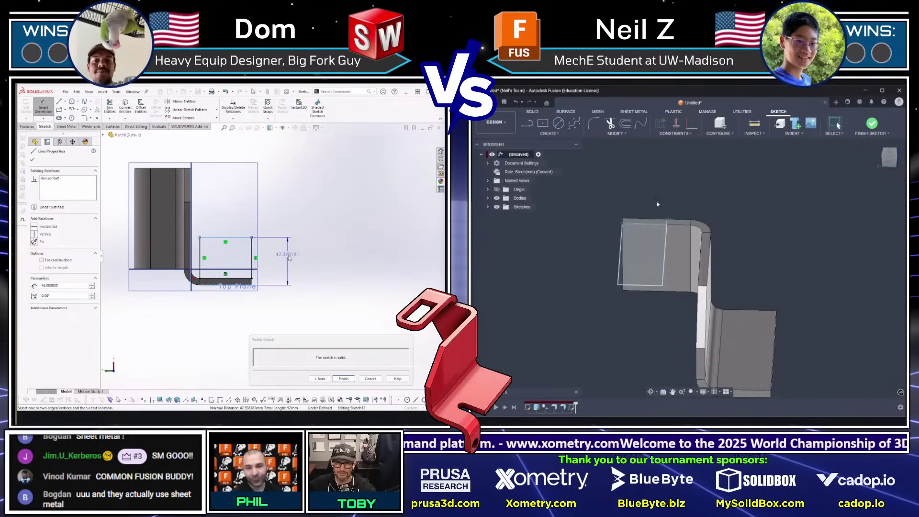
key(e)
click(288, 257)
text(75)
key(Return)
Step: Set the Fusion joined extrude to two sides, 8+6 mm and a negative second distance, and narrow the SOLIDWORKS flange profile
scroll(194, 227, down, 2)
text(8+6)
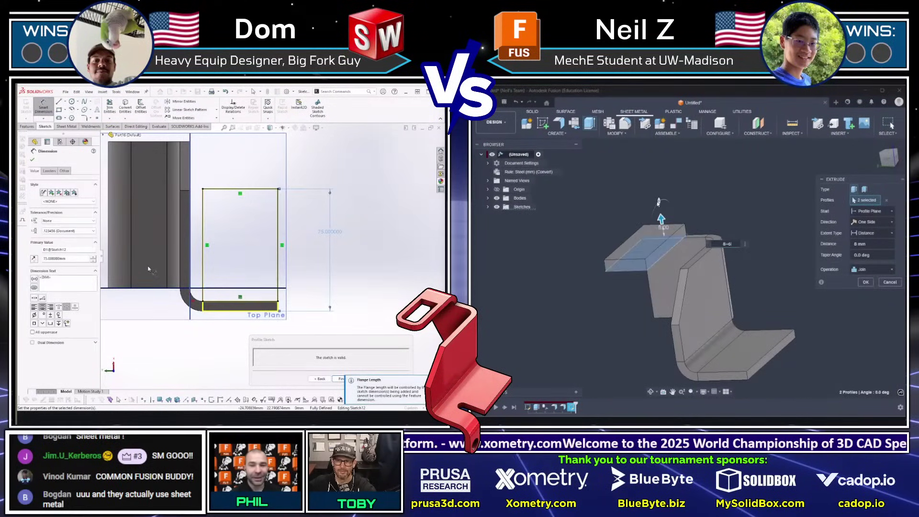
key(Escape)
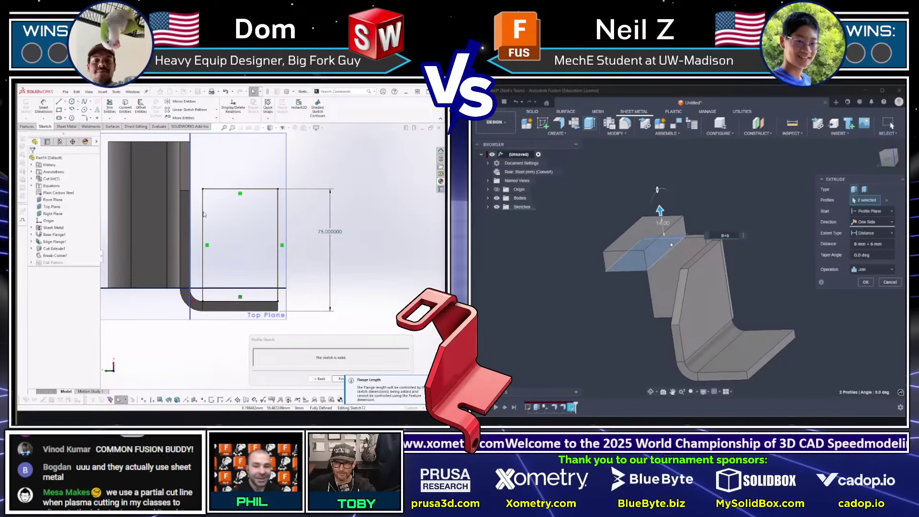
drag(202, 211, 230, 203)
key(Down)
text(d-6)
Step: Set the SOLIDWORKS flange profile's width to 30 mm, finish the edge flange, and accept the Fusion extrude
click(252, 188)
click(313, 173)
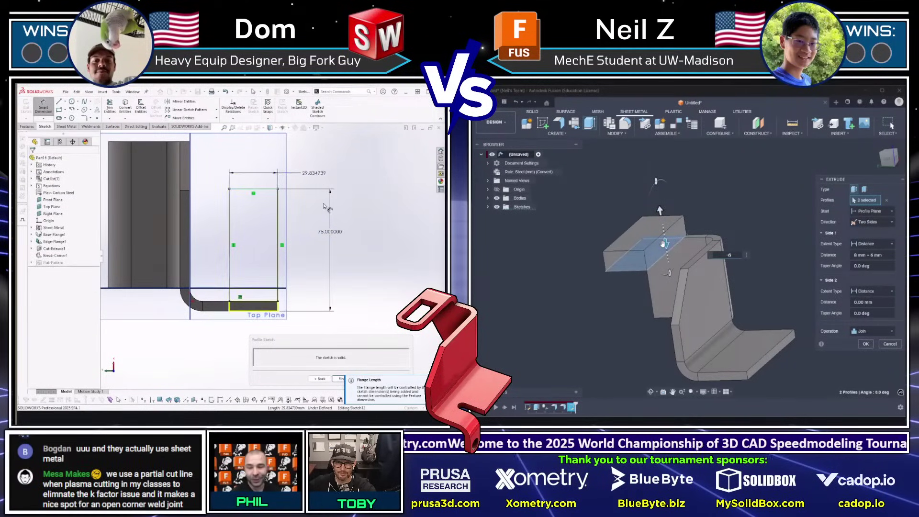
text(30)
key(Return)
scroll(266, 266, up, 4)
key(Return)
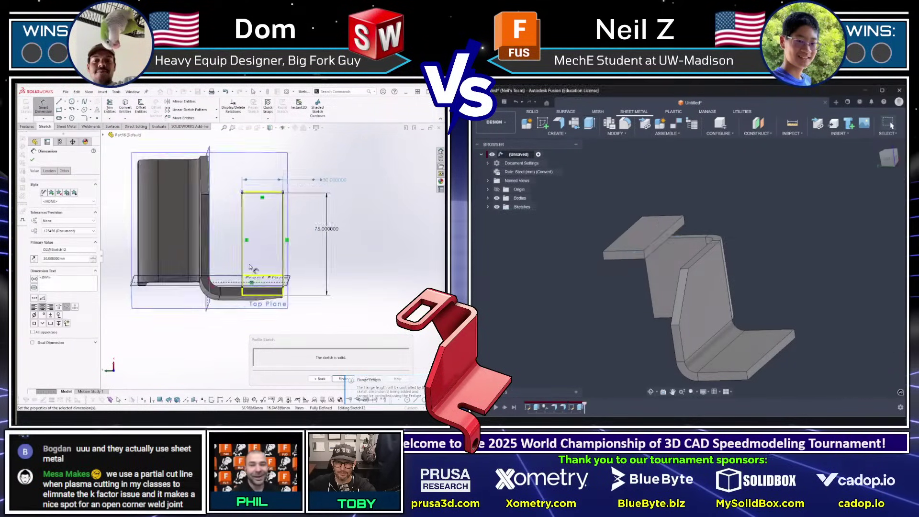
click(343, 379)
Step: Start sketches on the new SOLIDWORKS flange's face and the Fusion part's side, and try a centerpoint slot on the SOLIDWORKS flange
click(130, 168)
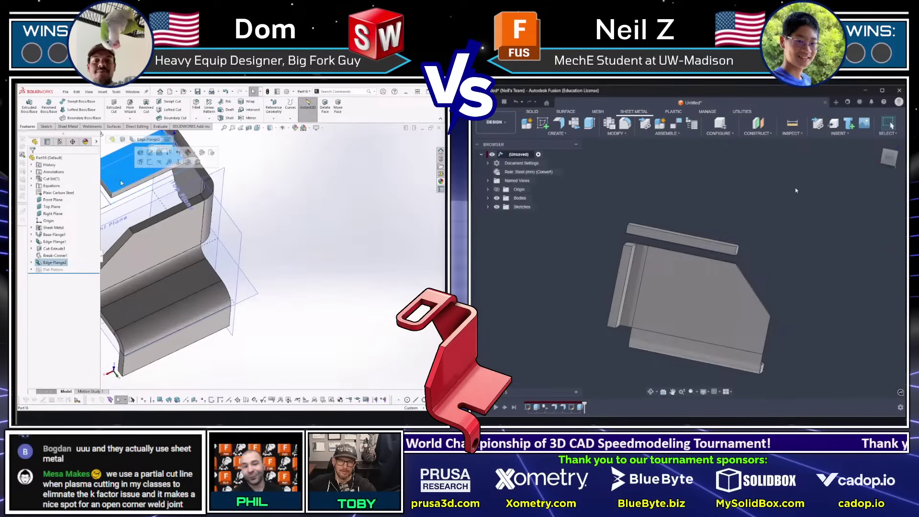
click(152, 156)
key(p)
click(773, 223)
key(s)
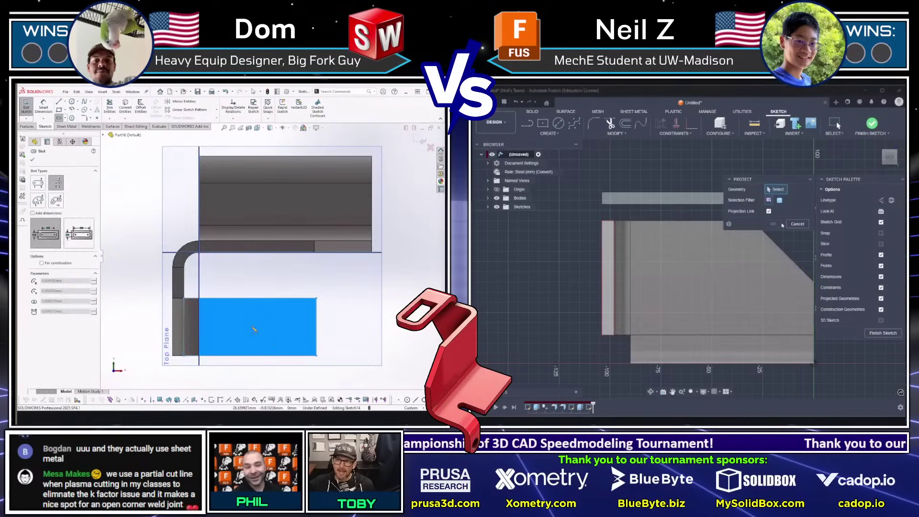
click(253, 329)
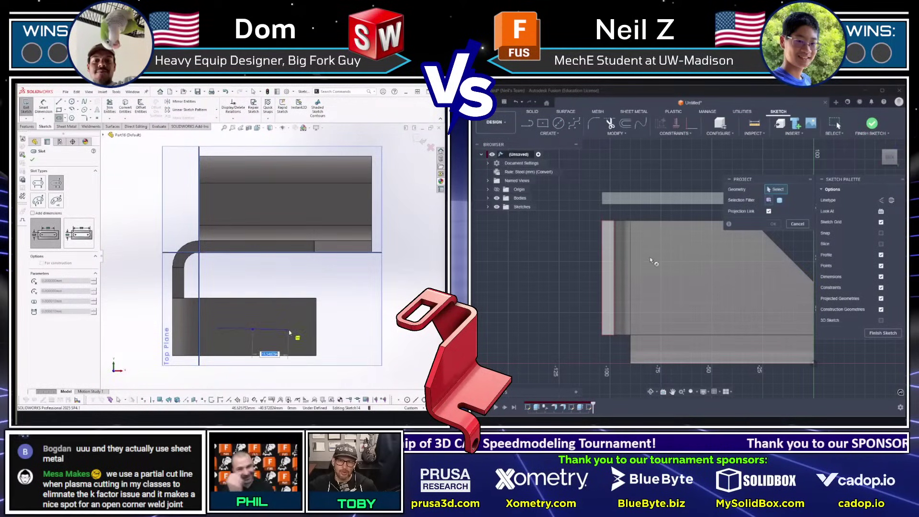
key(Escape)
Step: Draw a center rectangle on the SOLIDWORKS flange face, and two concentric circles beside the separate slab in Fusion
key(r)
key(c)
click(261, 324)
click(282, 326)
key(Escape)
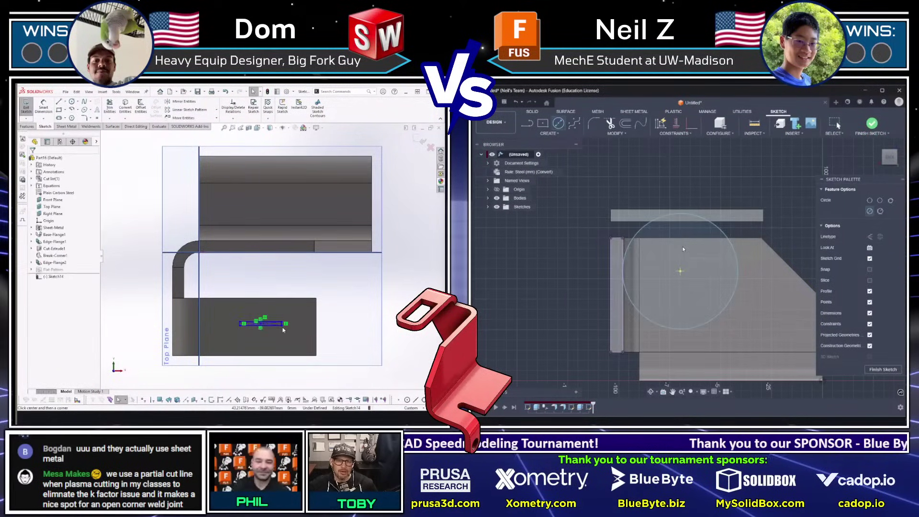
drag(283, 326, 284, 343)
click(345, 344)
Step: Join the flange edge's midpoint to the SOLIDWORKS rectangle's center with a horizontal construction line, and constrain the outer Fusion circle to the slab's edge
key(l)
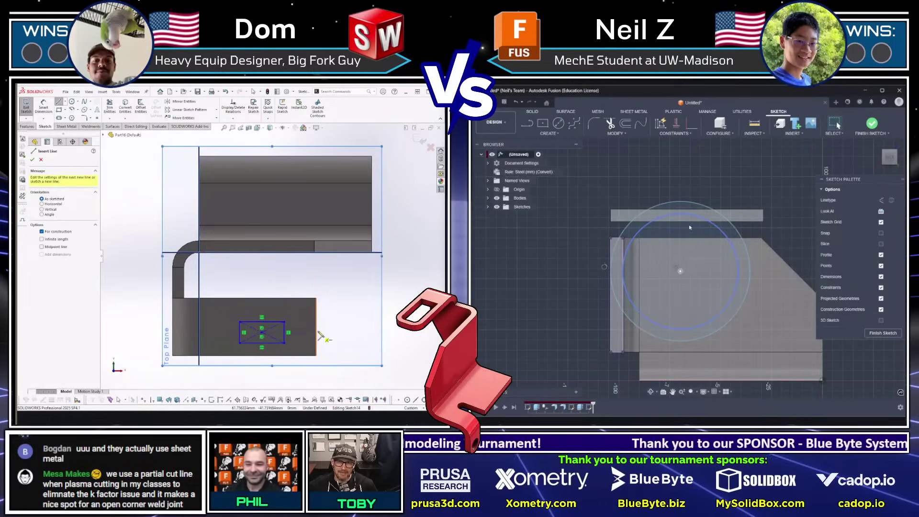
click(316, 327)
scroll(325, 340, down, 4)
click(642, 210)
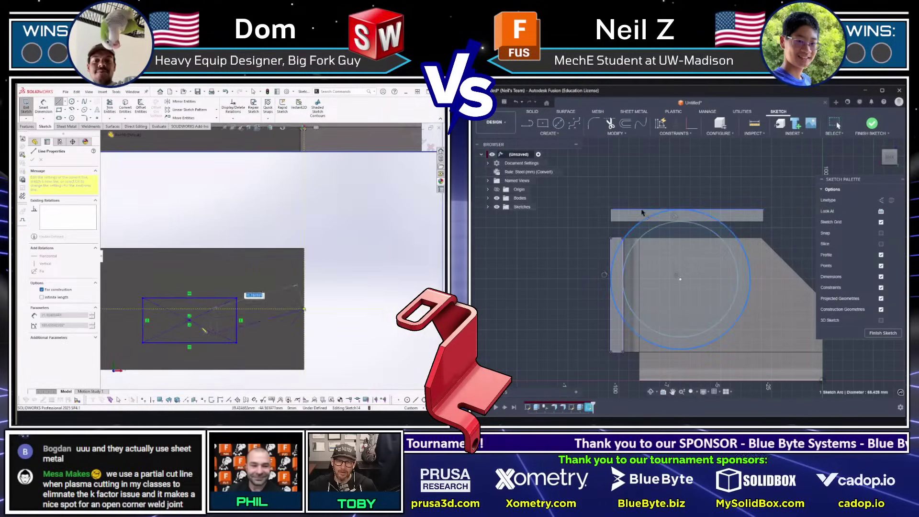
click(189, 320)
key(Escape)
click(215, 318)
key(h)
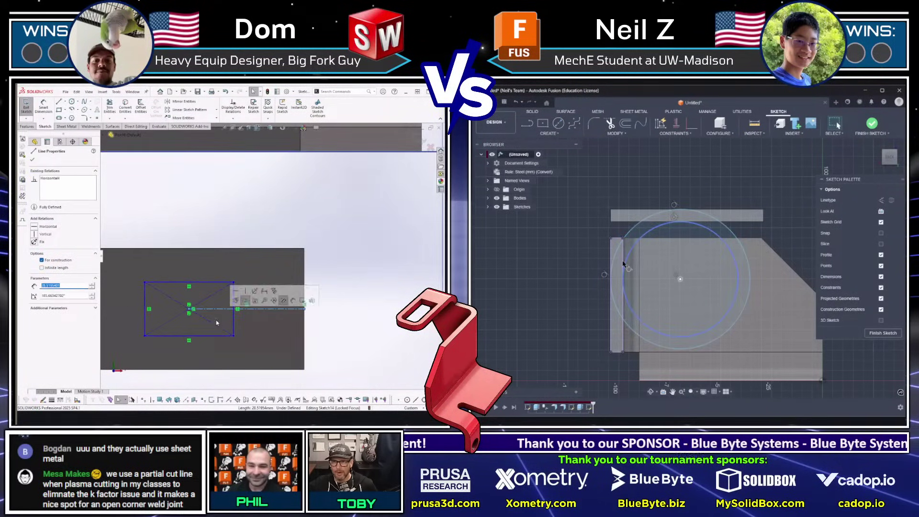
Step: Dimension the SOLIDWORKS window rectangle's long side 5 mm from the flange's nearby long edge
key(d)
click(204, 282)
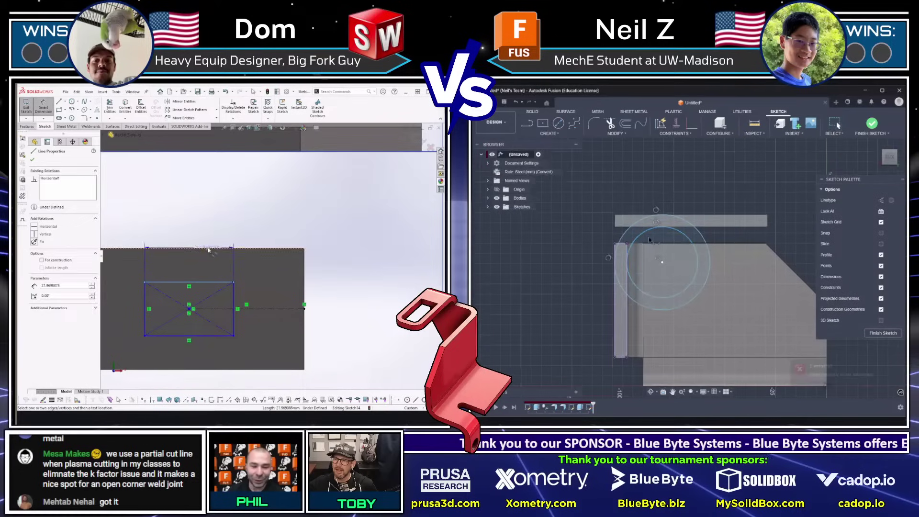
click(206, 249)
click(204, 234)
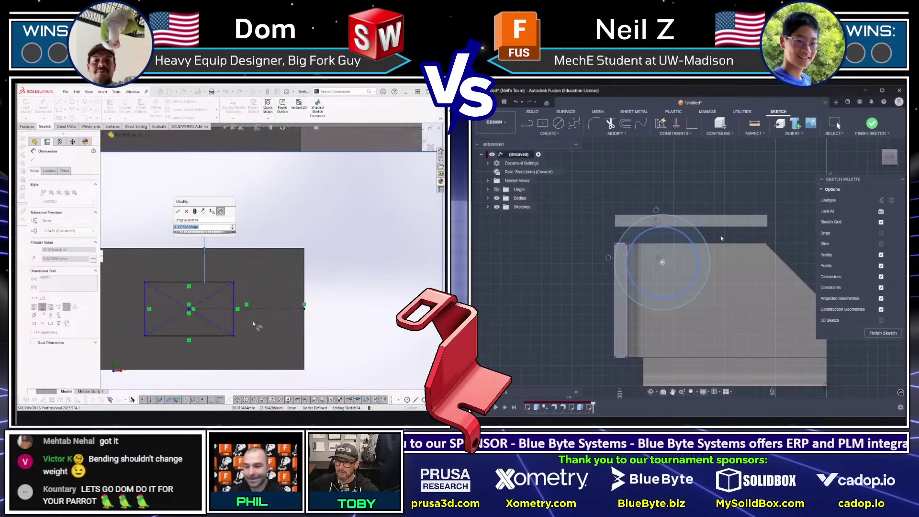
text(5)
key(Return)
Step: Round the SOLIDWORKS rectangle's two corners nearest the flange's free end with a 5 mm sketch fillet
scroll(244, 299, down, 2)
key(f)
click(241, 252)
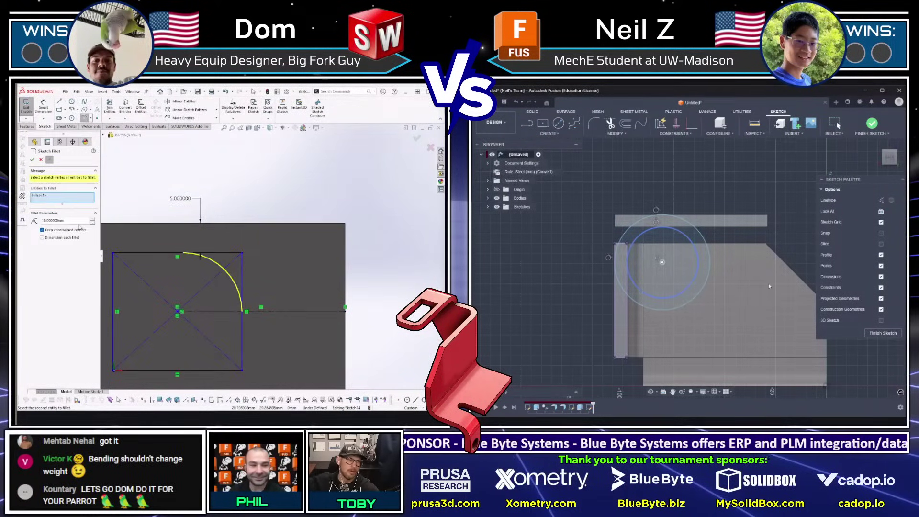
key(Return)
key(e)
click(243, 370)
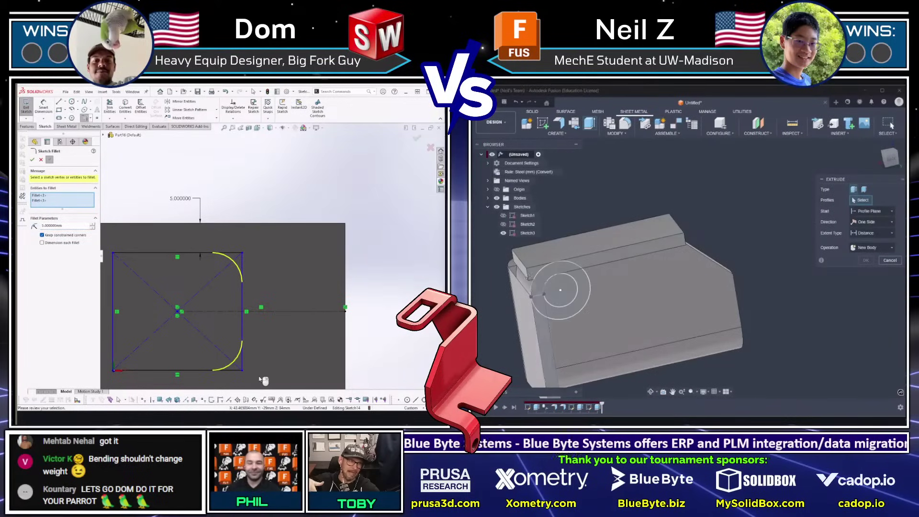
right_click(250, 351)
Step: Dimension the rounded side of the SOLIDWORKS window profile 5 mm from the flange's free end
key(d)
click(242, 320)
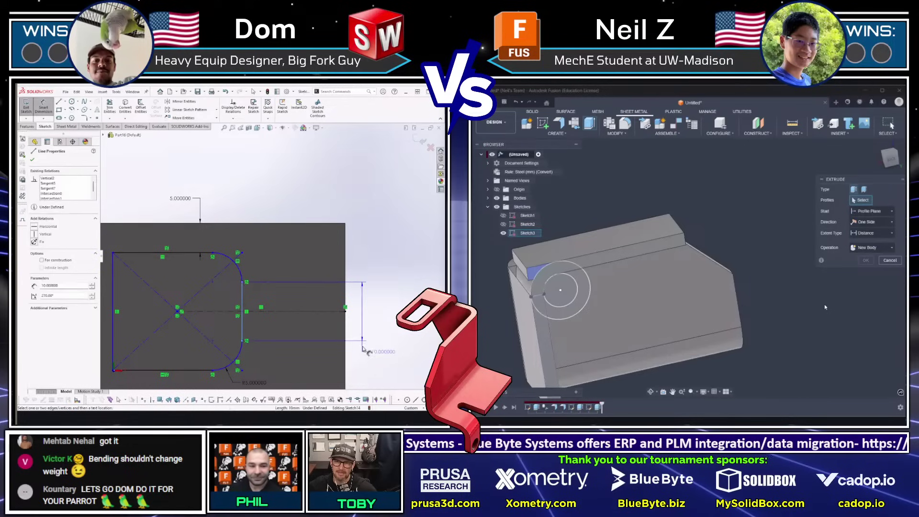
click(346, 325)
click(358, 322)
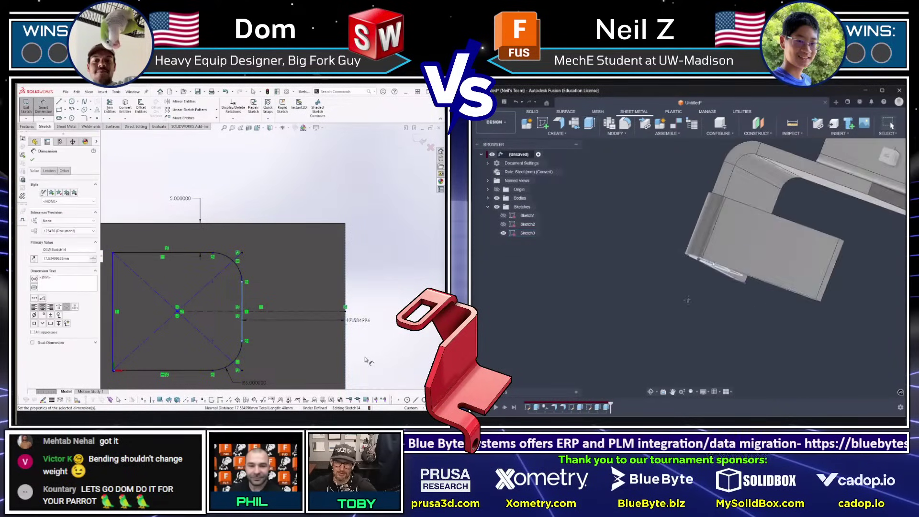
text(5)
key(Return)
Step: Dimension the square side of the SOLIDWORKS window profile 45 mm from the flange's free end
scroll(266, 305, up, 4)
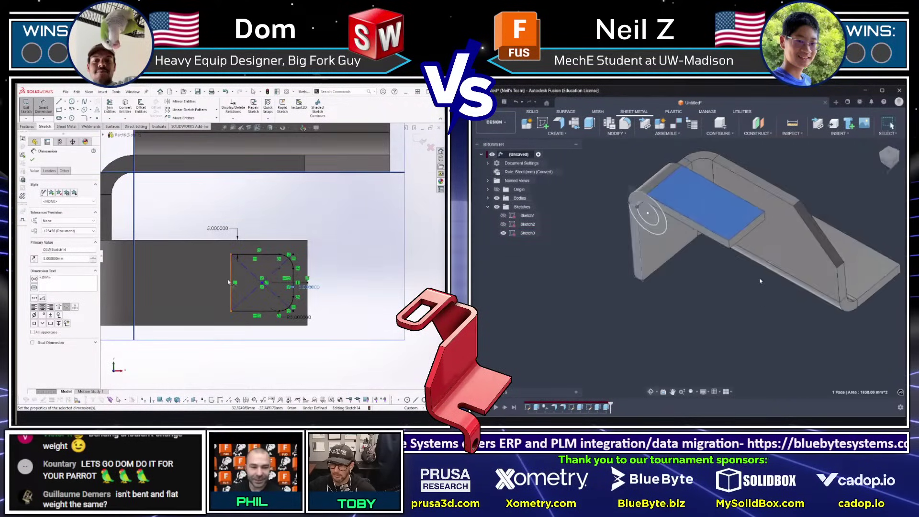
click(232, 284)
scroll(299, 227, down, 2)
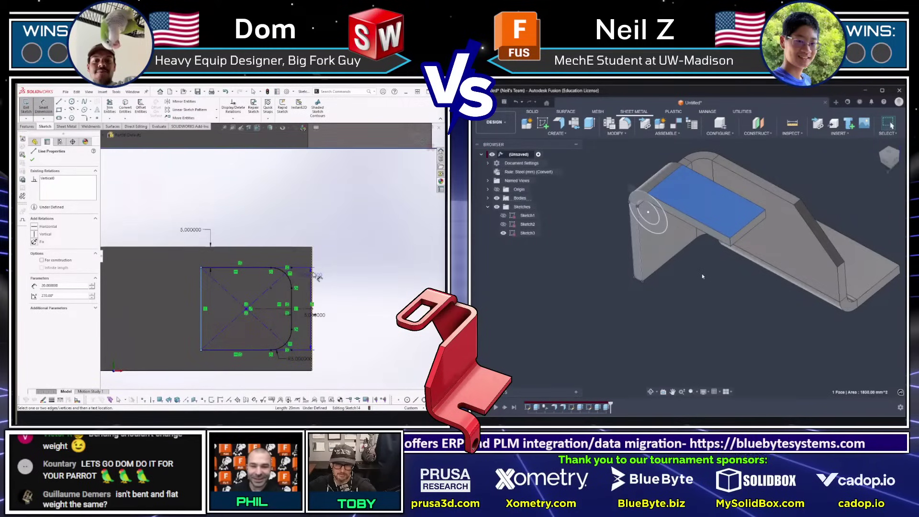
click(313, 275)
scroll(271, 255, up, 3)
click(287, 366)
text(45)
key(Return)
Step: Cut the window through the SOLIDWORKS flange, and fillet the Fusion flange's two free-end corners with a 10 mm radius
right_drag(287, 366, 246, 352)
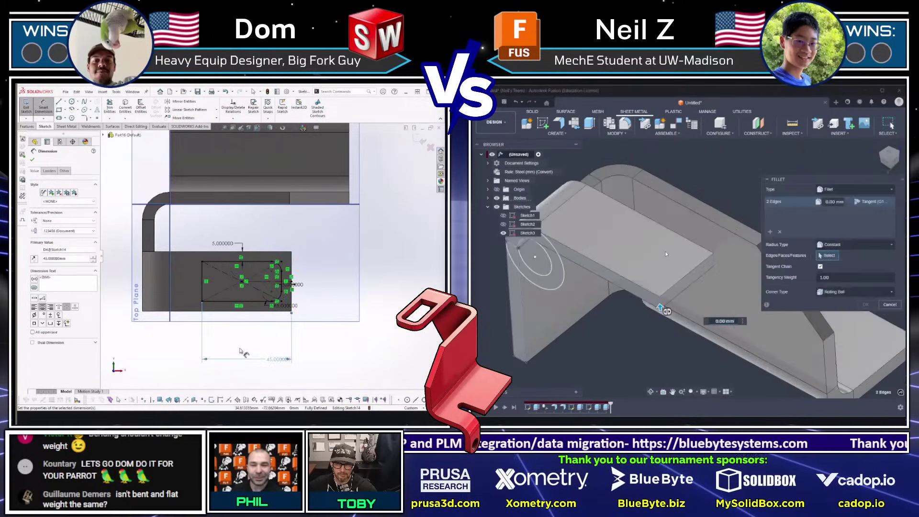
key(Return)
key(f)
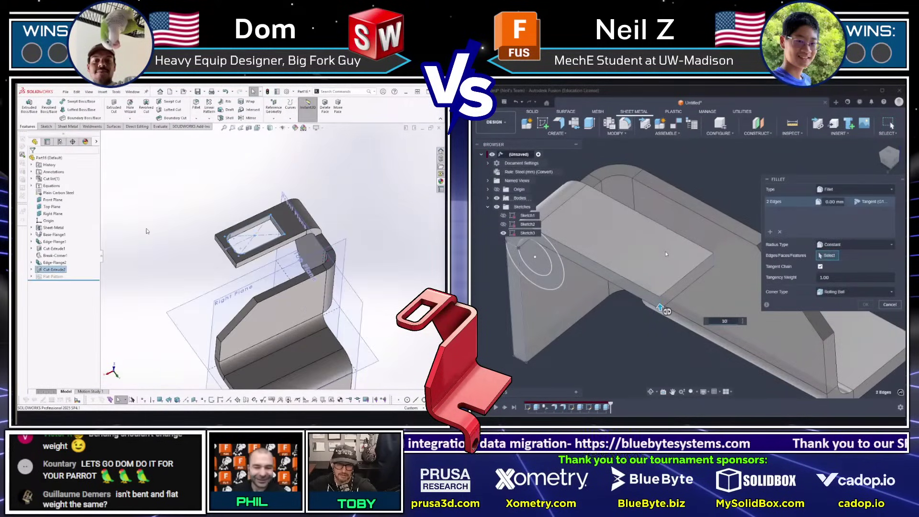
key(ctrl+5)
key(Return)
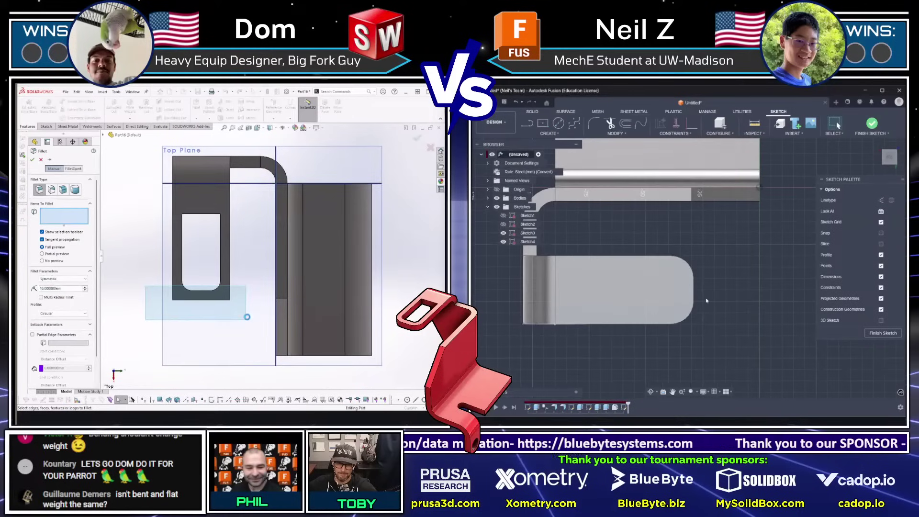
Step: Round the SOLIDWORKS flange's two free-end corners with a 10 mm Break Corner, and offset the Fusion flange outline inward
click(116, 275)
key(o)
click(693, 298)
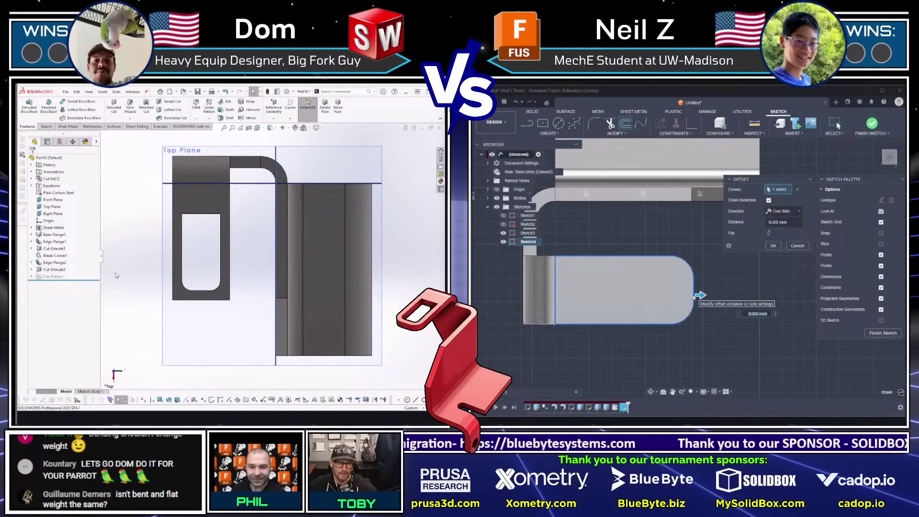
key(b)
drag(115, 273, 257, 351)
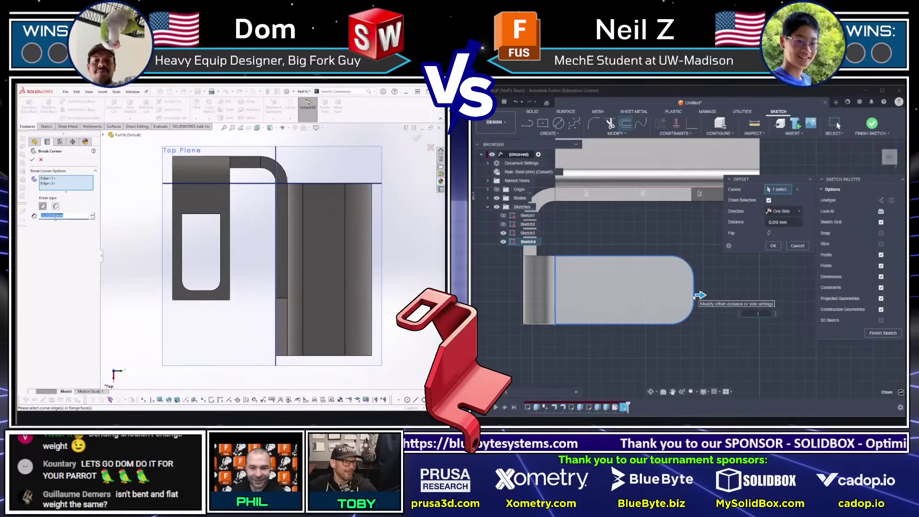
key(Return)
key(Return)
Step: Draw a vertical line across the Fusion flange's offset outline, and start a sketch on the SOLIDWORKS base flange's flat face
scroll(693, 295, down, 1)
middle_drag(263, 309, 288, 270)
key(l)
scroll(280, 271, up, 3)
click(647, 268)
click(287, 271)
click(646, 309)
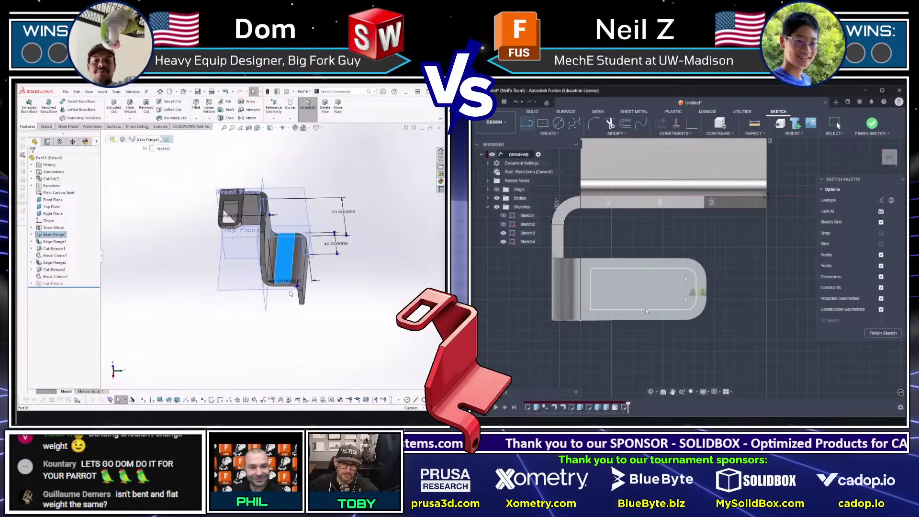
key(d)
key(s)
middle_drag(649, 291, 654, 294)
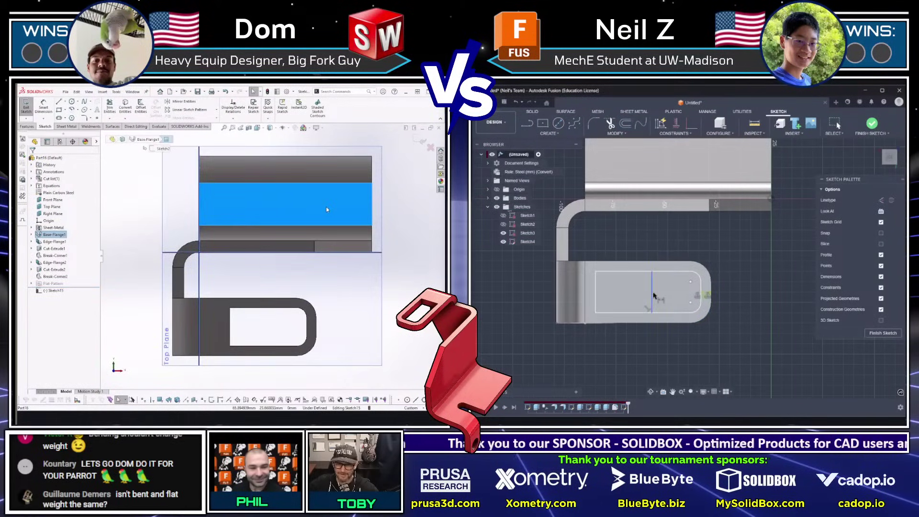
key(s)
Step: Dimension the Fusion cross line 45 mm from the flange's free end, and sketch a vertical slot across the SOLIDWORKS base's outer bend
click(652, 295)
scroll(335, 192, down, 2)
scroll(335, 193, up, 2)
scroll(334, 194, down, 3)
key(a)
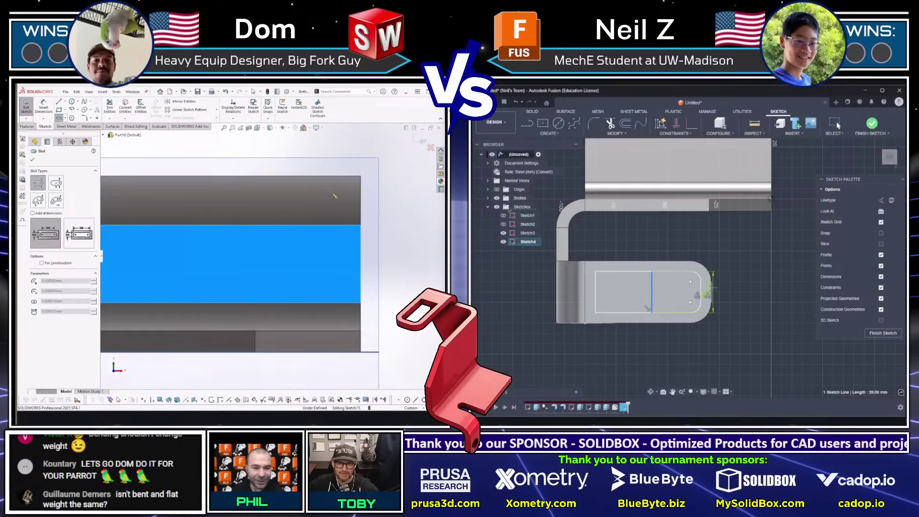
click(313, 176)
click(313, 254)
click(761, 322)
text(45)
key(Return)
key(e)
click(325, 286)
Step: Set the SOLIDWORKS slot's end radius to 5 mm, and cut the window profile through the Fusion flange
key(d)
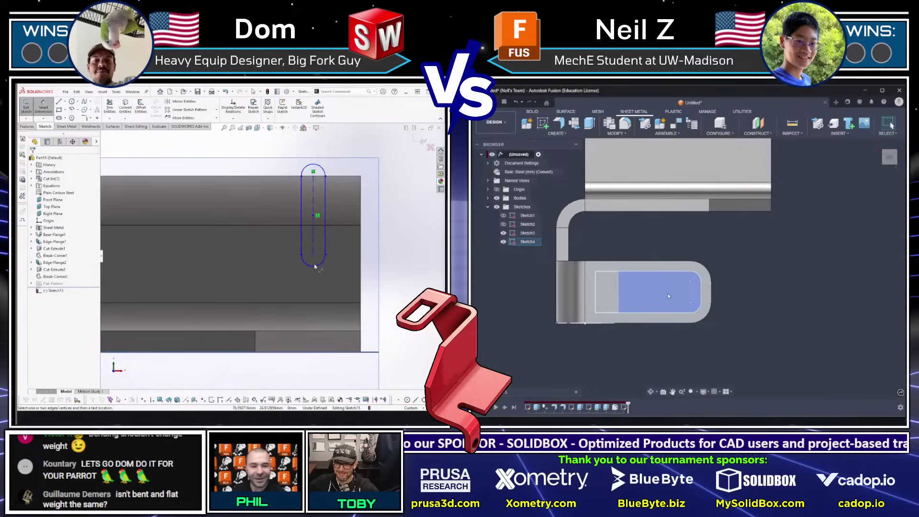
scroll(364, 282, up, 3)
click(297, 261)
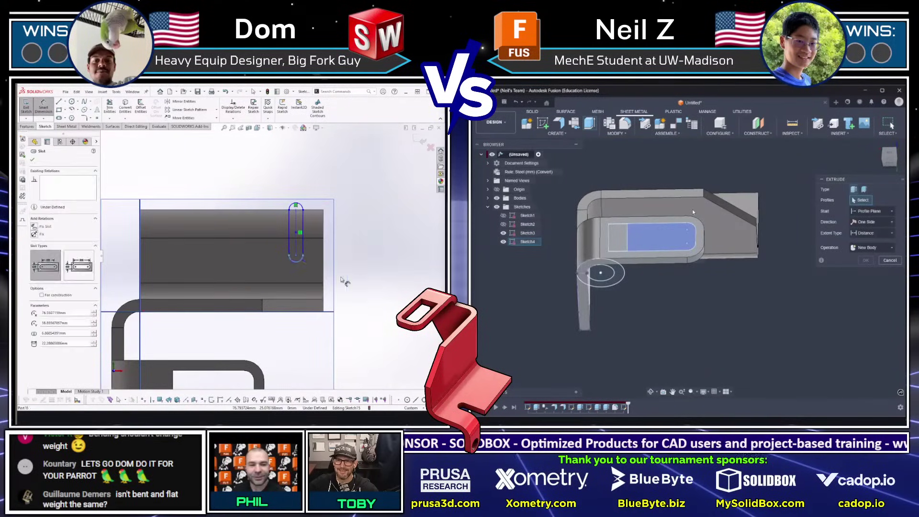
click(355, 289)
text(5)
key(Return)
scroll(329, 335, up, 2)
scroll(287, 289, down, 2)
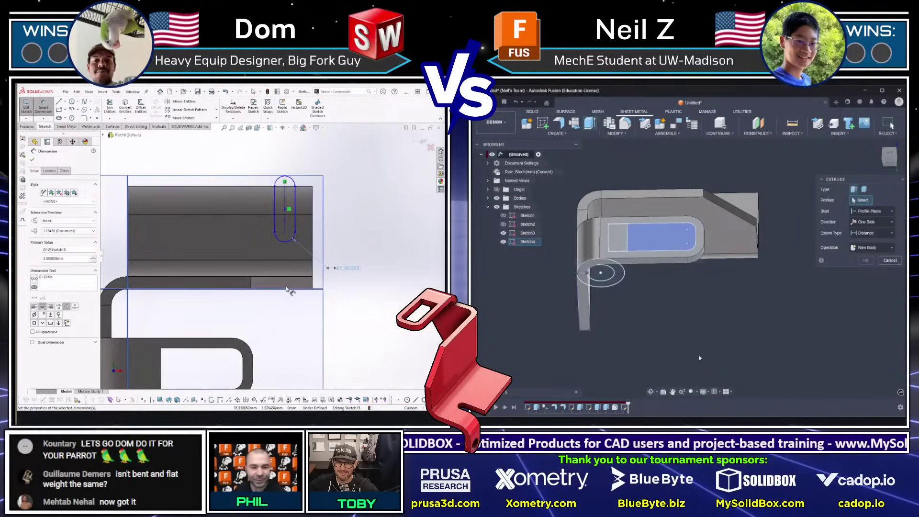
key(Return)
Step: Dimension the SOLIDWORKS slot's closed end 28 mm from the part's outer edge
click(293, 229)
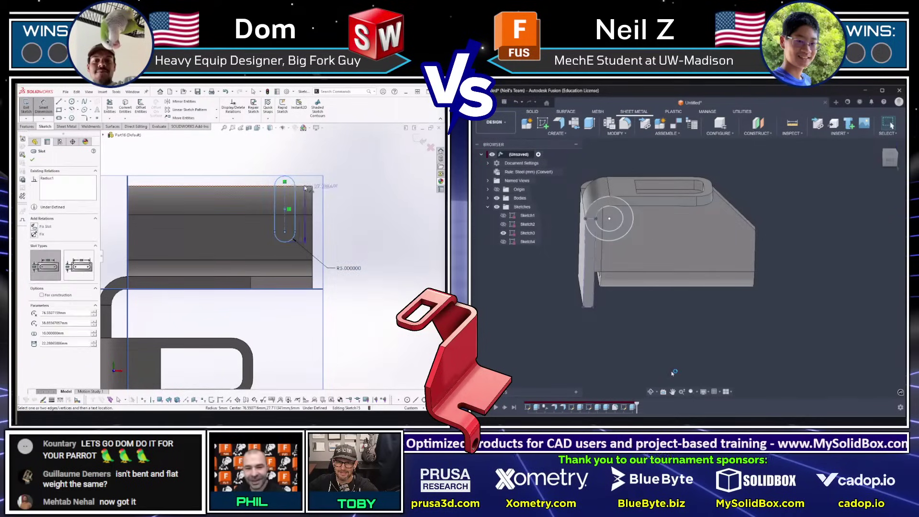
click(306, 186)
click(366, 216)
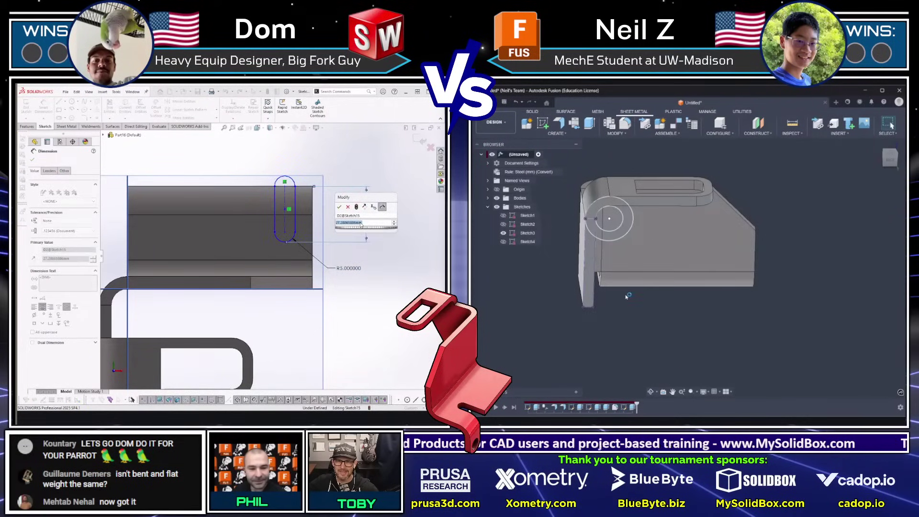
click(644, 267)
text(28)
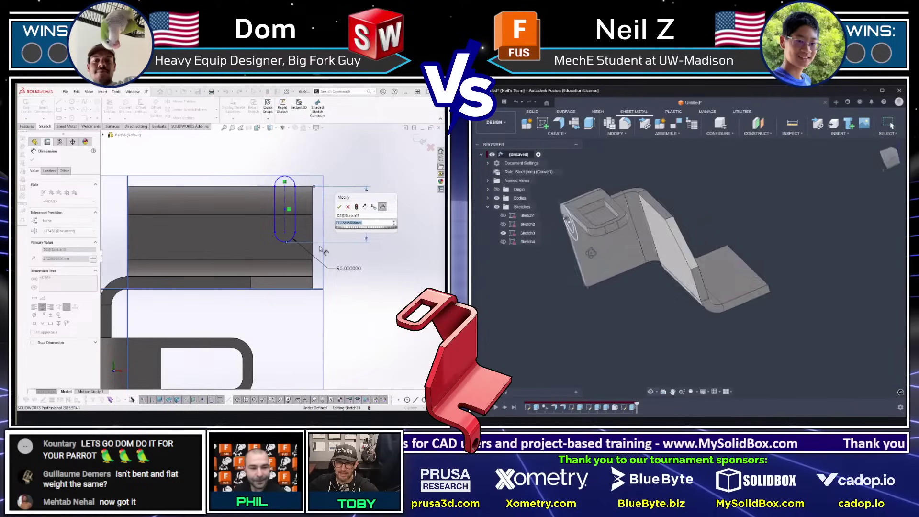
key(Return)
Step: Dimension the SOLIDWORKS slot's straight side 20 mm from the base's nearby side edge
scroll(284, 211, down, 2)
scroll(287, 207, down, 1)
shift+middle_drag(651, 244, 673, 275)
click(303, 199)
click(334, 235)
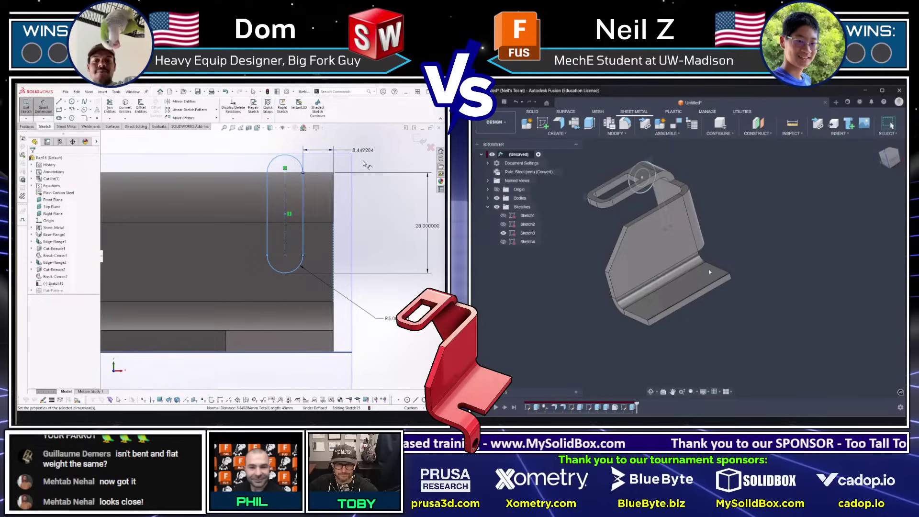
text(15)
key(Return)
Step: Cut the slot through the SOLIDWORKS part, and sketch a vertical slot across the outer edge of the Fusion base
scroll(267, 239, up, 3)
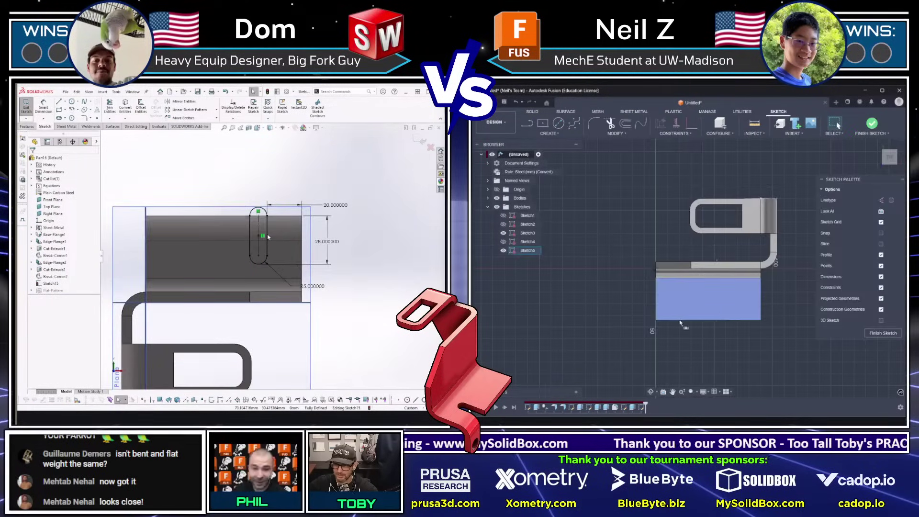
key(s)
key(ctrl+7)
click(680, 298)
click(687, 298)
key(Return)
scroll(294, 256, down, 4)
scroll(684, 292, up, 2)
key(d)
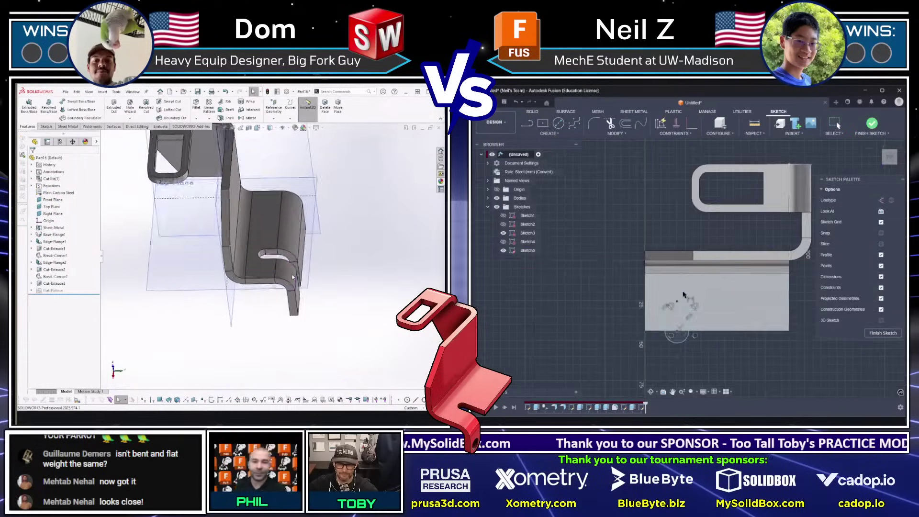
Step: Sketch a rectangle over the longer bent lip beside the SOLIDWORKS slot, and cut that lip away
mouse_move(294, 256)
middle_down()
mouse_move(263, 275)
mouse_move(240, 271)
mouse_move(293, 245)
middle_up()
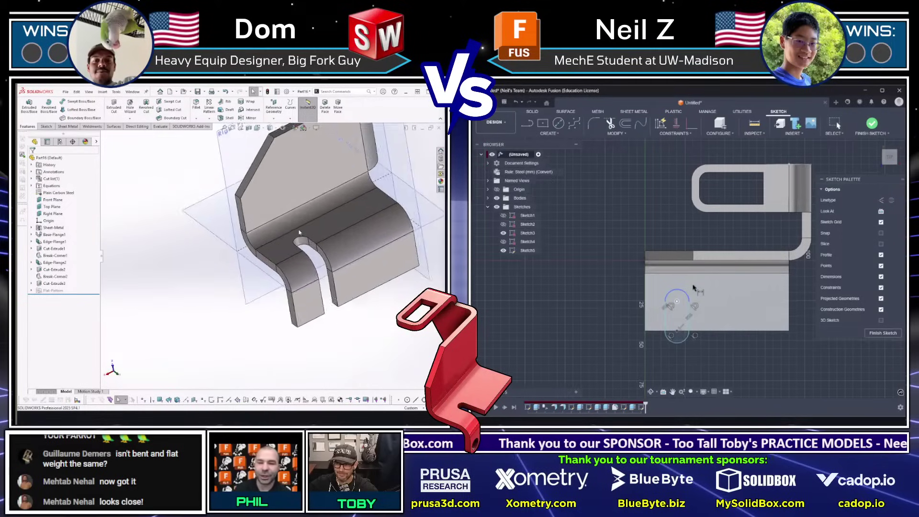
scroll(306, 239, down, 2)
click(307, 239)
key(r)
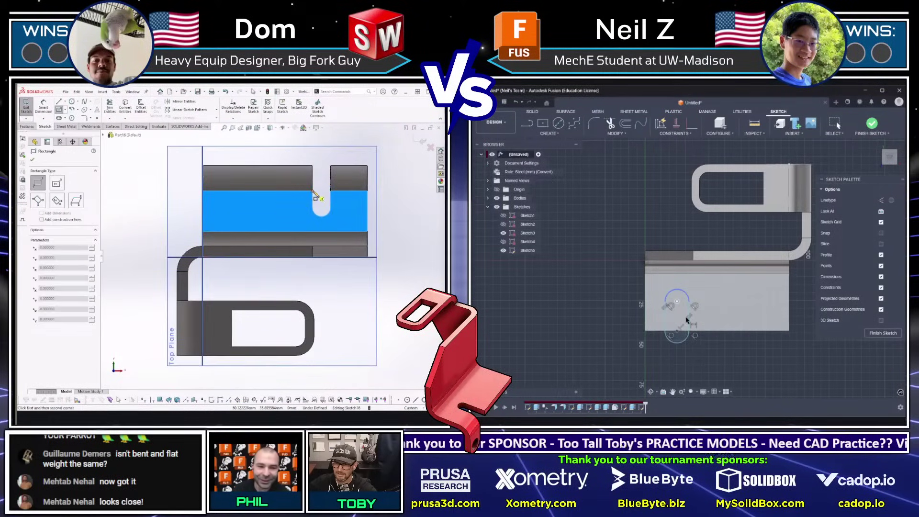
click(313, 190)
click(203, 166)
key(Escape)
drag(203, 165, 202, 141)
key(e)
key(Return)
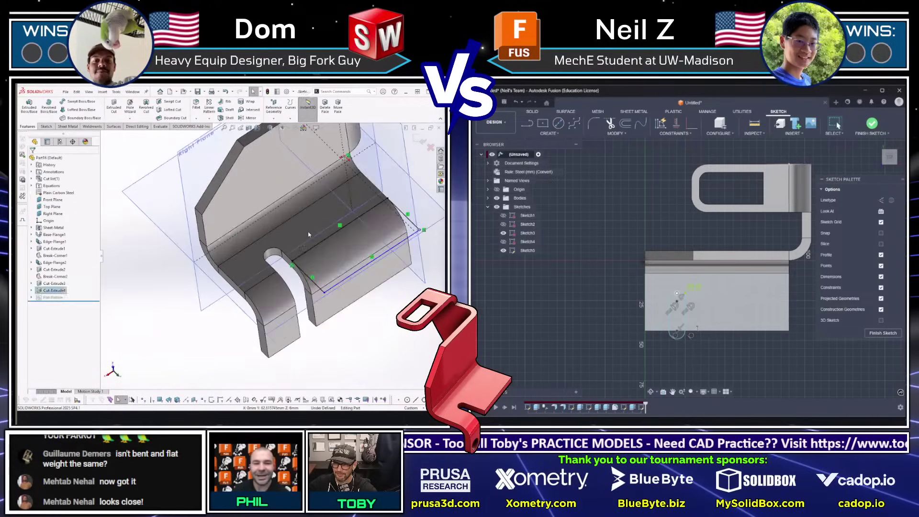
Step: Sketch a rectangle on the SOLIDWORKS base plane, extending outward from the cut edge between the base's corner and the slot
scroll(288, 270, down, 4)
click(288, 270)
key(Return)
key(r)
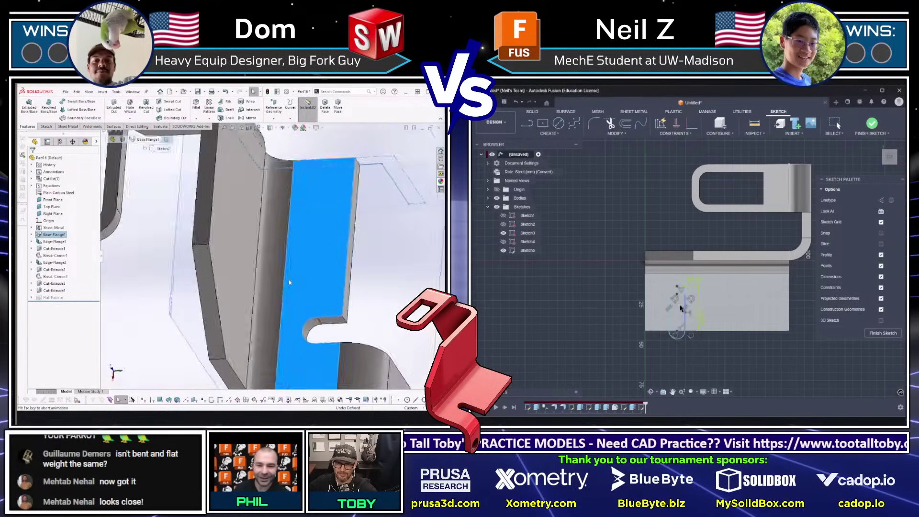
scroll(668, 326, up, 2)
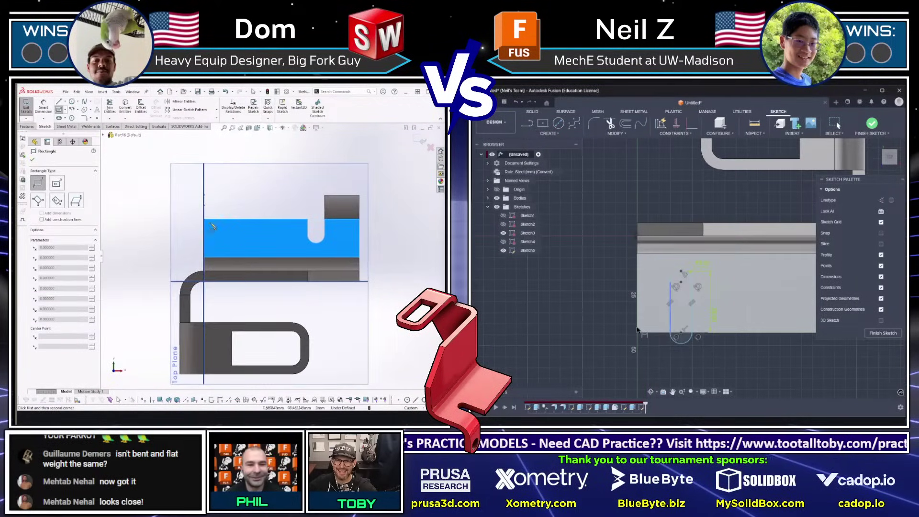
click(670, 323)
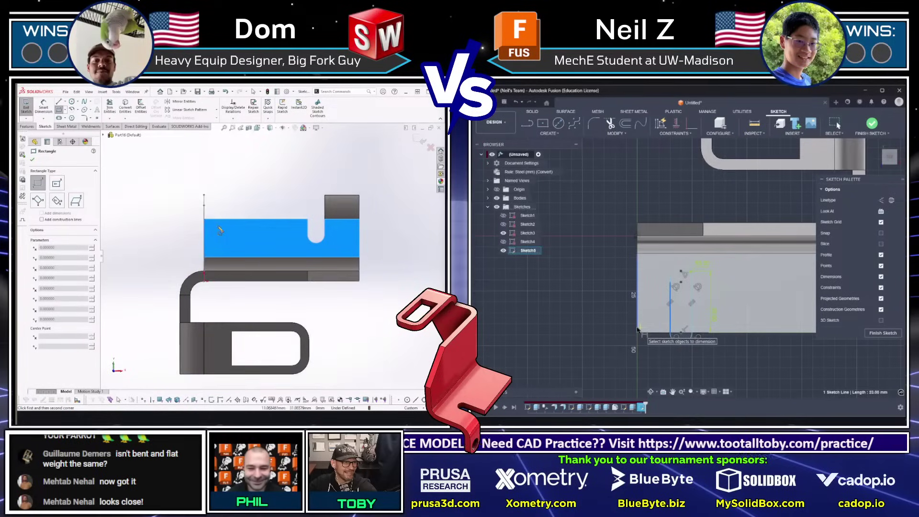
click(637, 329)
click(204, 219)
click(307, 195)
key(Escape)
Step: Set the Fusion slot's side 20 mm from the base's side edge, and cut the slot through the base
click(613, 301)
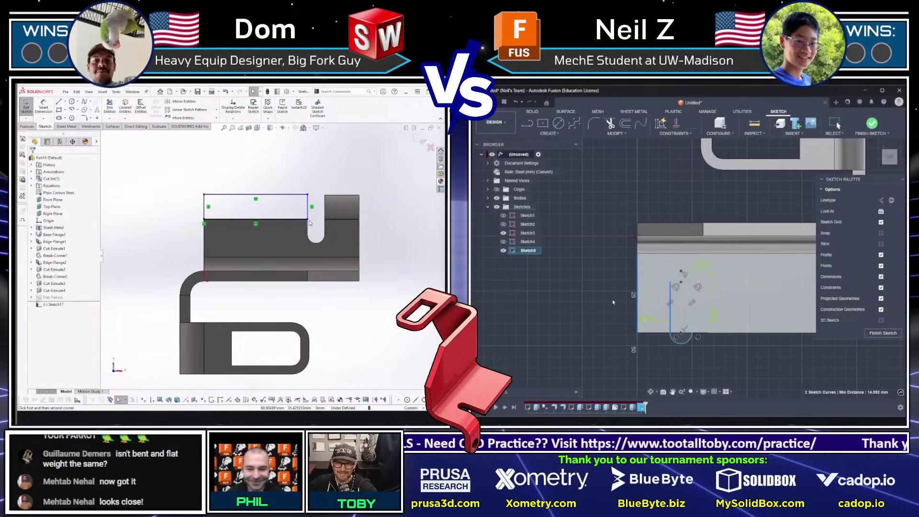
text(20)
key(Return)
key(e)
click(307, 220)
key(e)
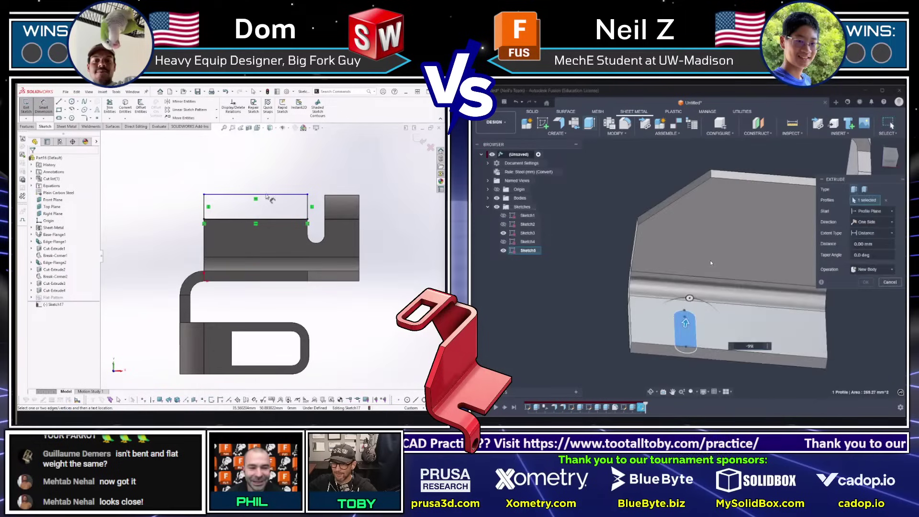
click(270, 195)
key(Return)
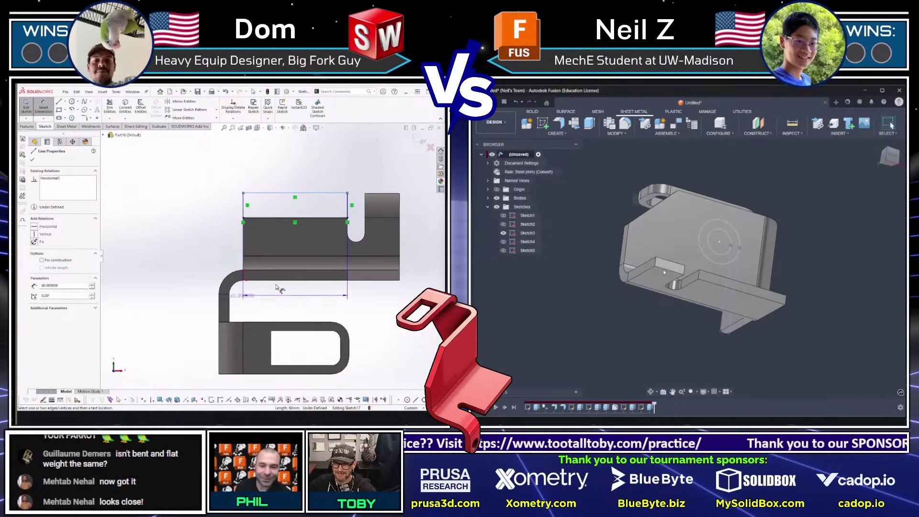
Step: Dimension the rectangle beside the slot on the SOLIDWORKS base, and close its sketch
click(279, 280)
click(168, 242)
mouse_move(675, 283)
shift+middle_down()
mouse_move(760, 302)
mouse_move(718, 288)
shift+middle_up()
key(ctrl+b)
Step: Set up a 20 mm flange on the Fusion base edge beside the slot, and turn the SOLIDWORKS rectangle into a sheet metal tab
click(760, 301)
scroll(232, 265, up, 4)
middle_drag(231, 264, 158, 287)
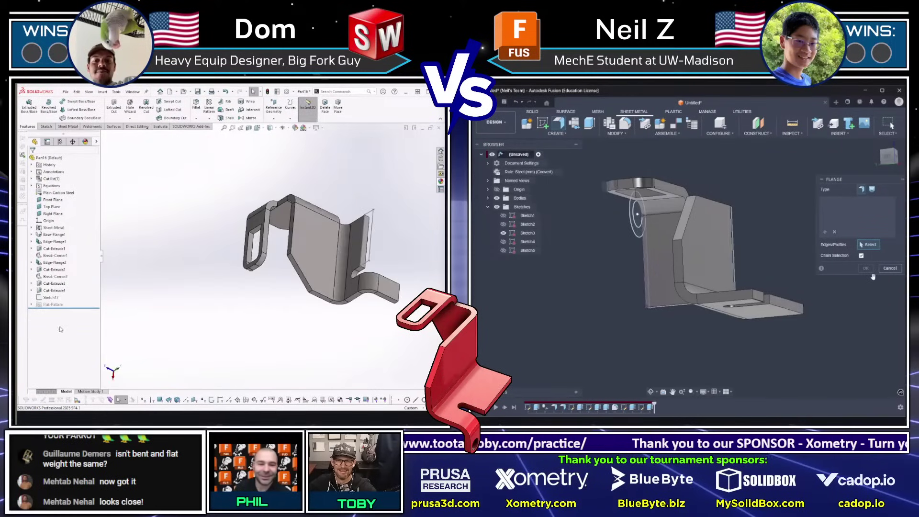
click(871, 288)
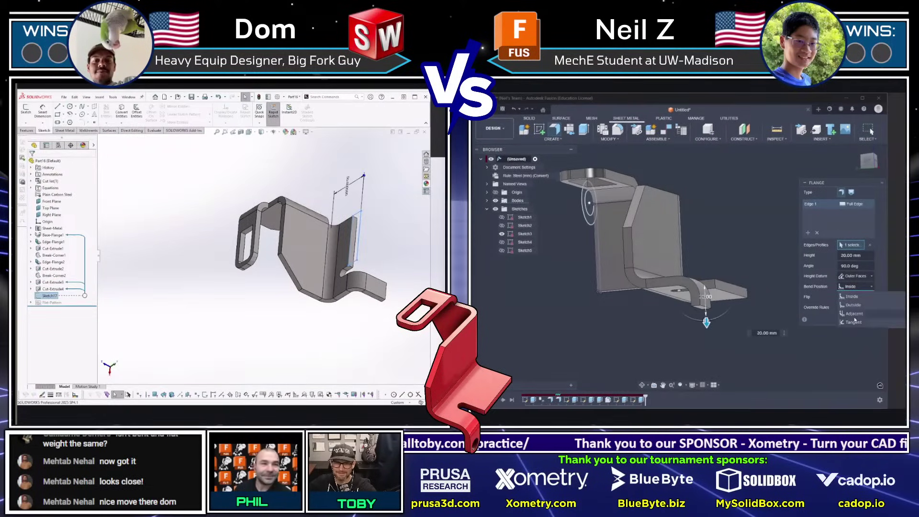
click(65, 131)
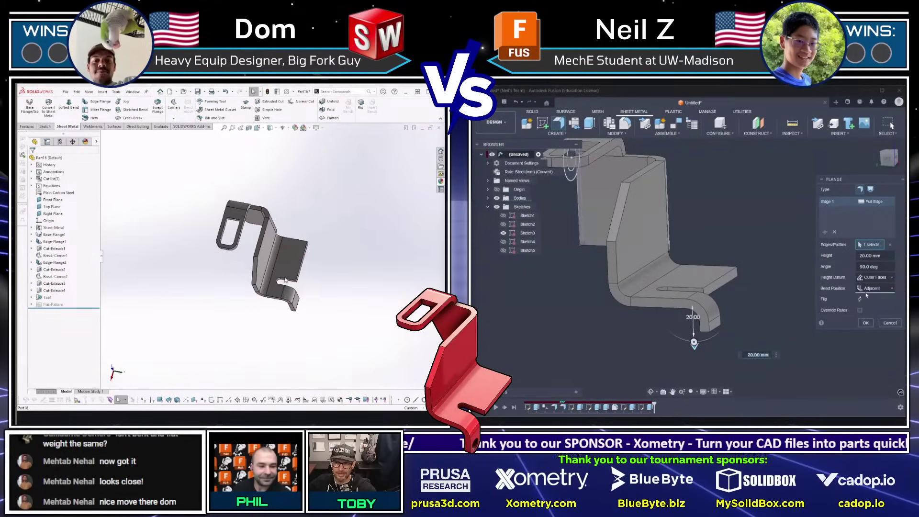
Step: Start a sketch on the flat face of the short bent lip in SOLIDWORKS
scroll(309, 312, down, 5)
click(262, 283)
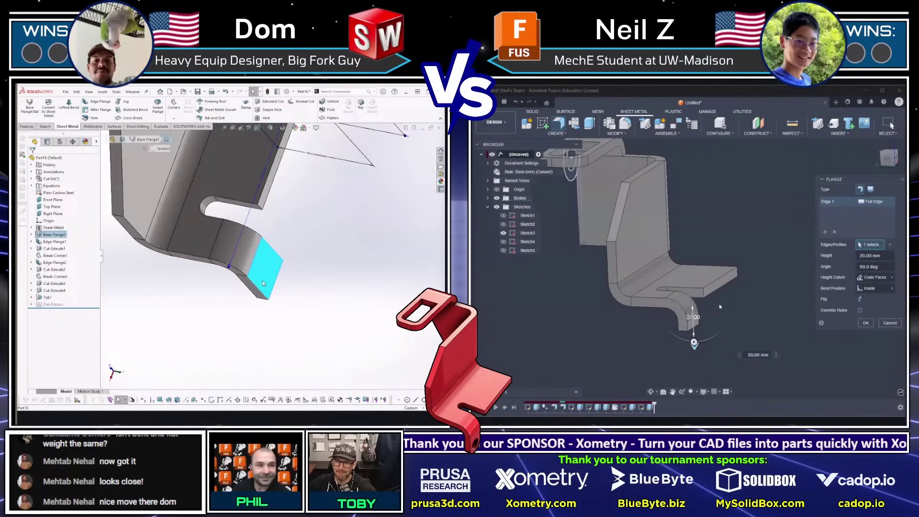
key(s)
scroll(209, 365, down, 4)
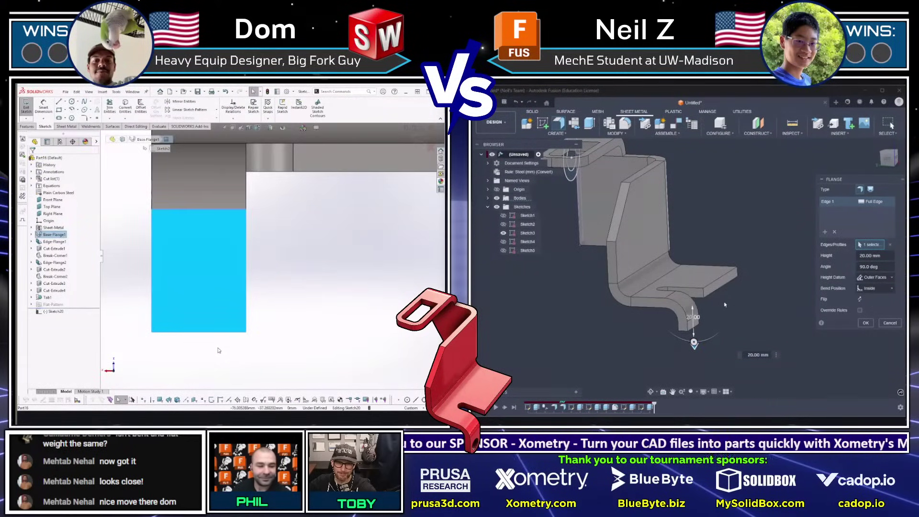
key(a)
click(195, 276)
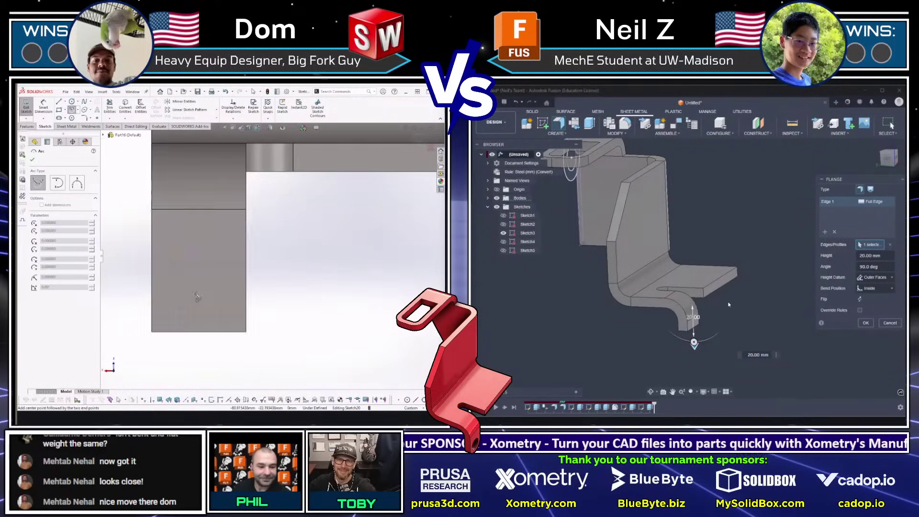
click(153, 276)
click(227, 306)
key(Escape)
drag(227, 306, 227, 332)
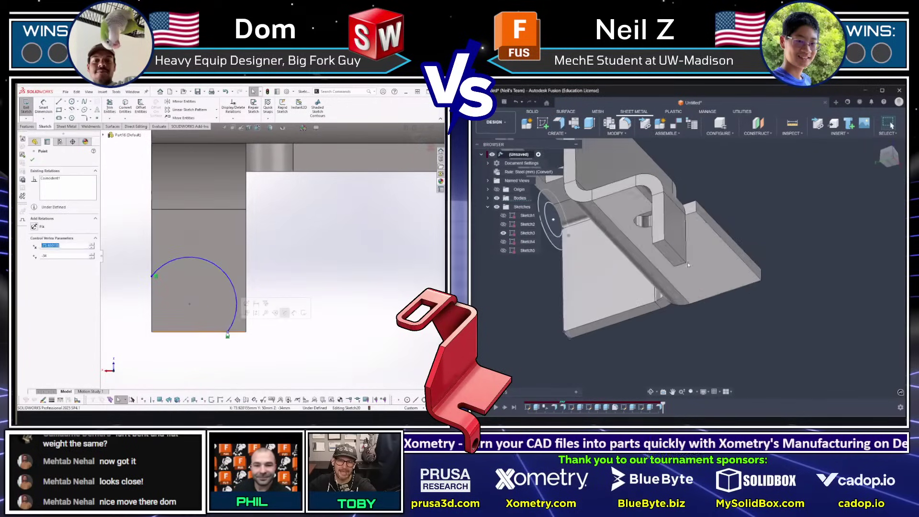
key(Escape)
drag(218, 236, 176, 335)
key(Delete)
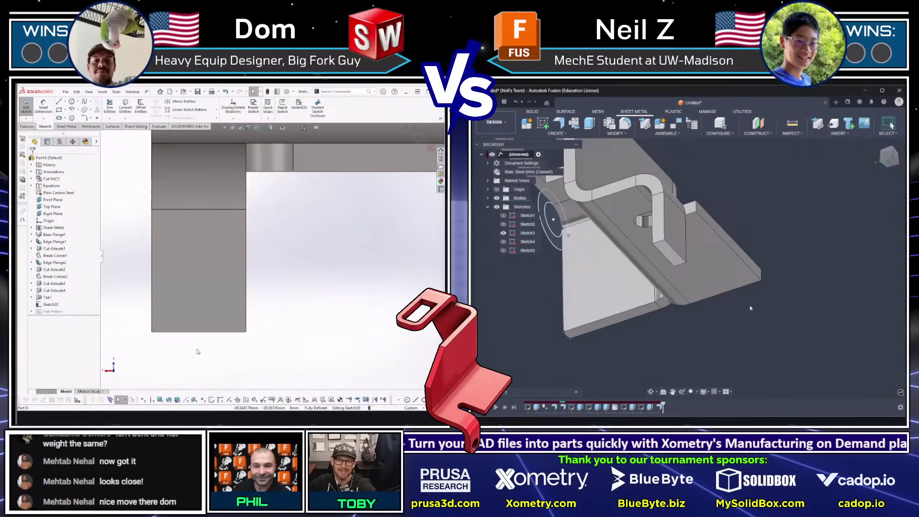
Step: Sketch a circle touching the lower edge of the SOLIDWORKS lip, and make it tangent to one side edge
key(c)
click(196, 292)
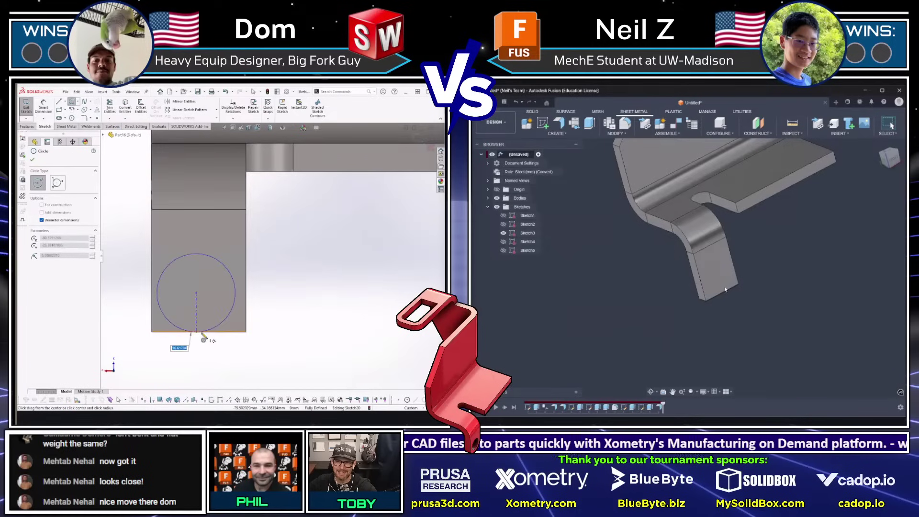
click(198, 332)
key(Escape)
ctrl+click(152, 289)
click(173, 268)
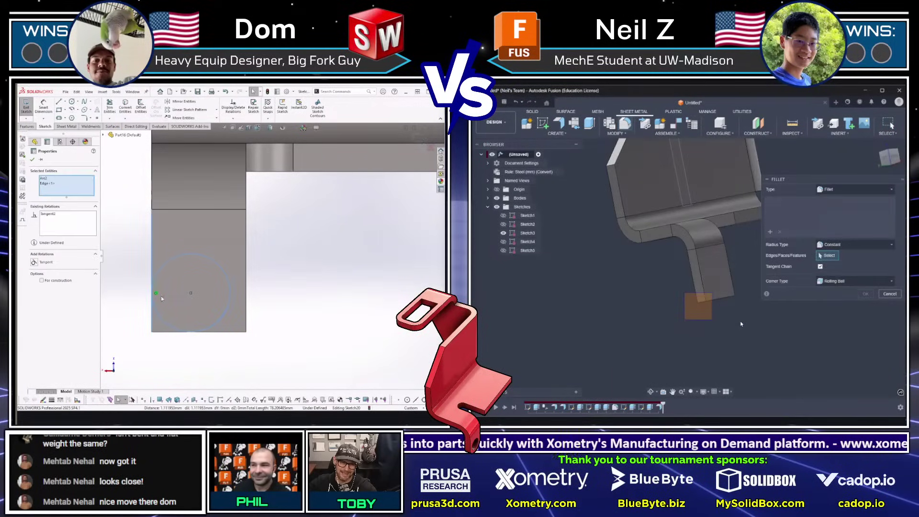
Step: Make the circle tangent to the lip's opposite side edge and to its lower edge
click(246, 363)
click(236, 294)
ctrl+click(246, 305)
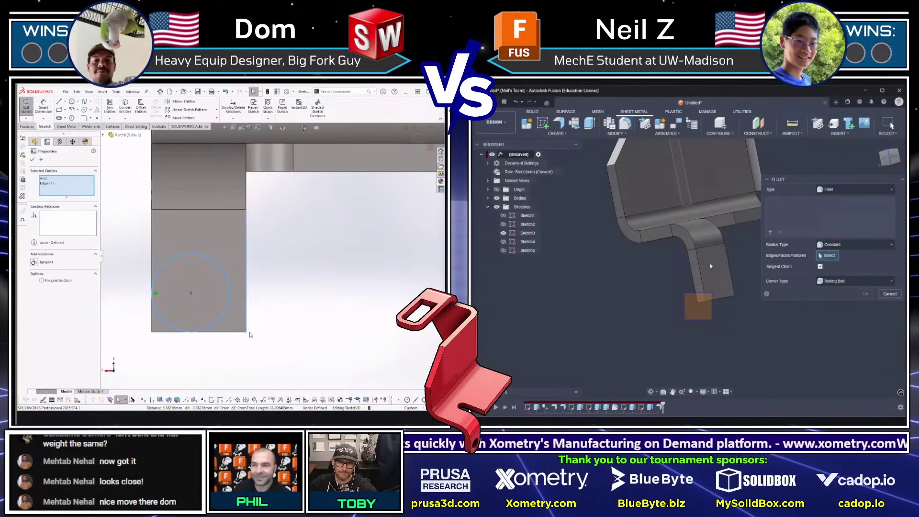
click(267, 285)
click(244, 357)
ctrl+click(204, 341)
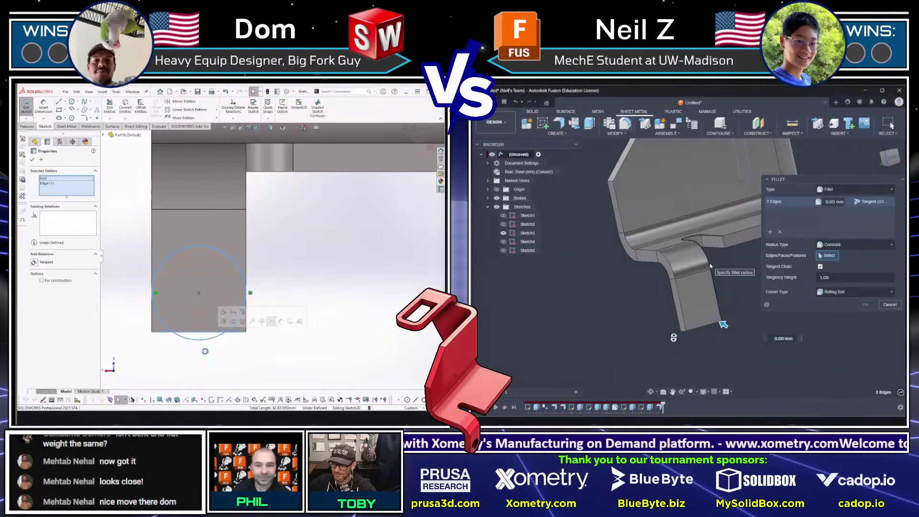
click(226, 320)
click(205, 351)
key(d)
click(206, 332)
scroll(231, 287, up, 3)
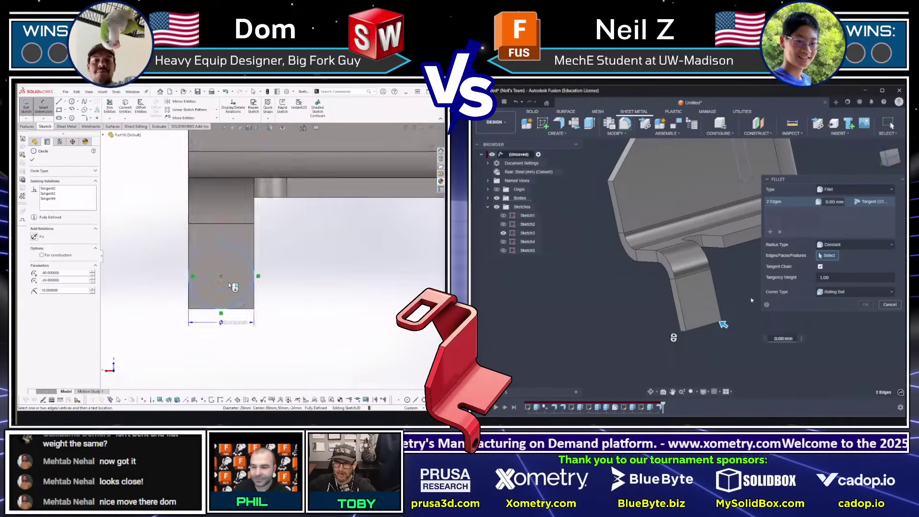
key(Escape)
Step: Pick the SOLIDWORKS circle and the base's upper edge for dimensioning, and sketch a 13 mm circle centred in the Fusion lip's rounded end
click(224, 300)
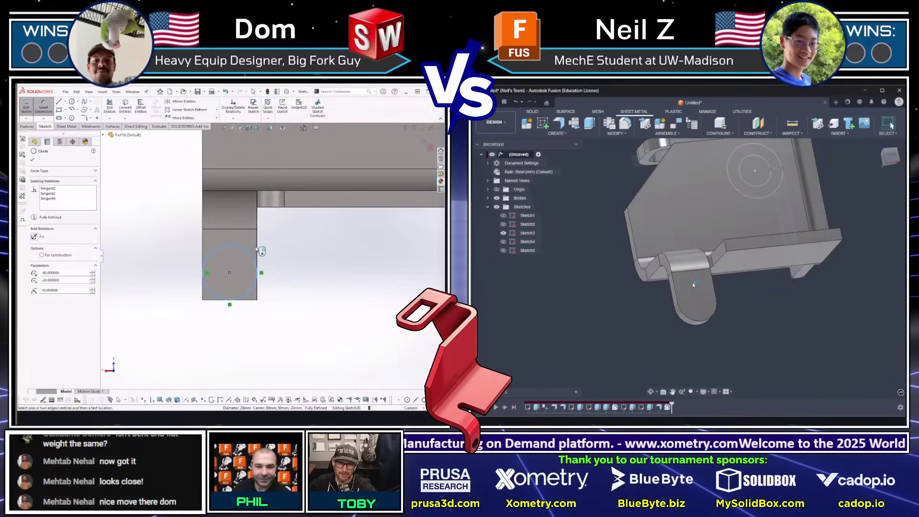
scroll(257, 274, up, 1)
key(c)
click(723, 314)
click(716, 307)
text(1)
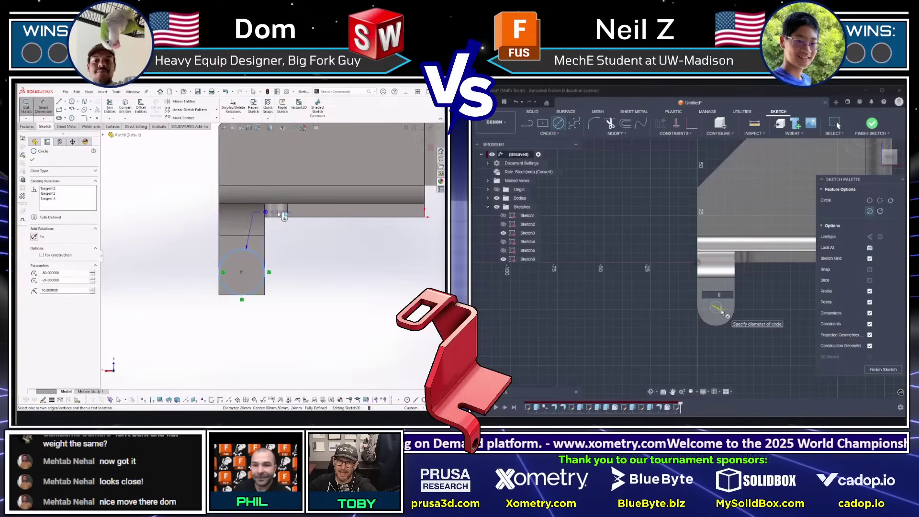
scroll(284, 216, down, 2)
text(3)
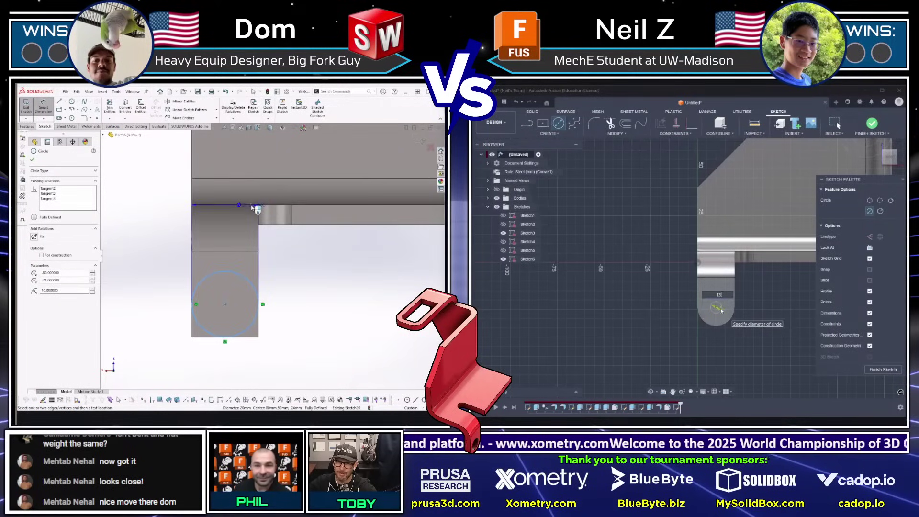
click(251, 206)
key(Return)
Step: Place the dimension between the SOLIDWORKS base edge and the lip circle, and set its arc condition to Max
click(134, 228)
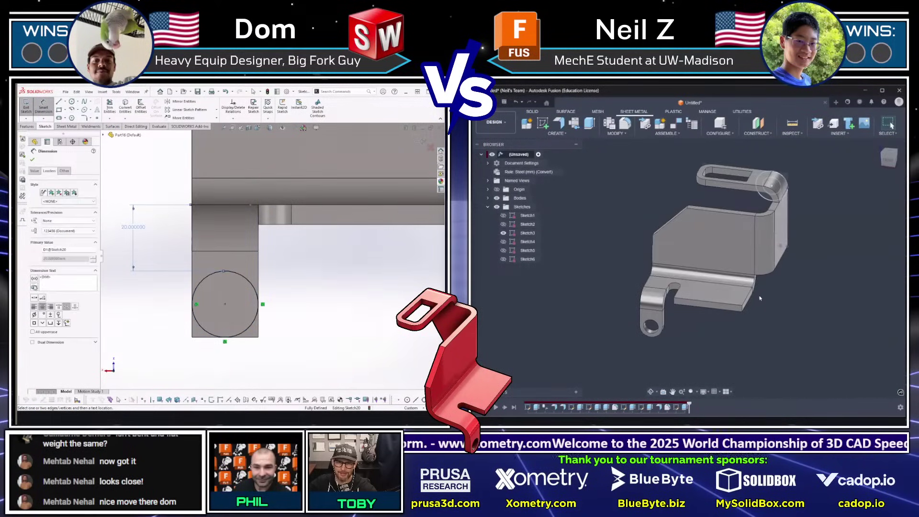
click(49, 171)
click(80, 344)
scroll(244, 296, up, 2)
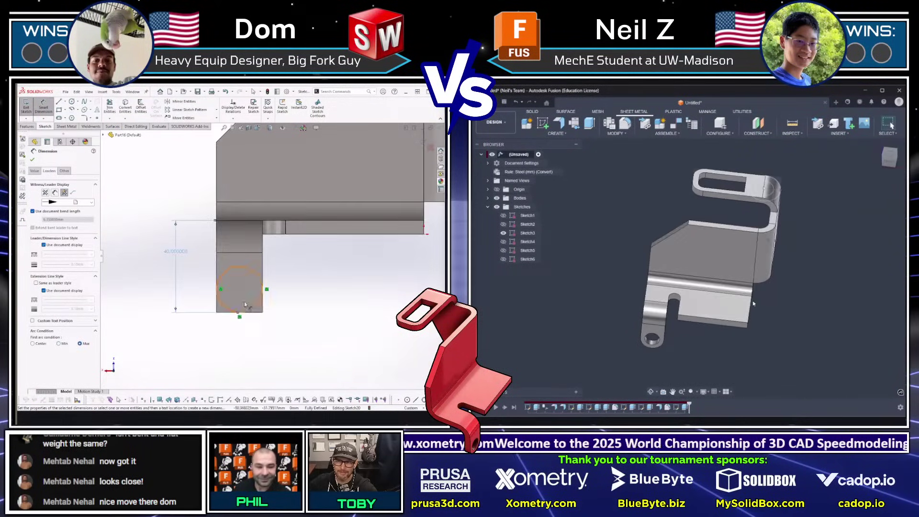
key(Escape)
Step: Sketch a construction line across the SOLIDWORKS lip circle from side to side, and constrain it to the circle's centre
scroll(245, 305, down, 4)
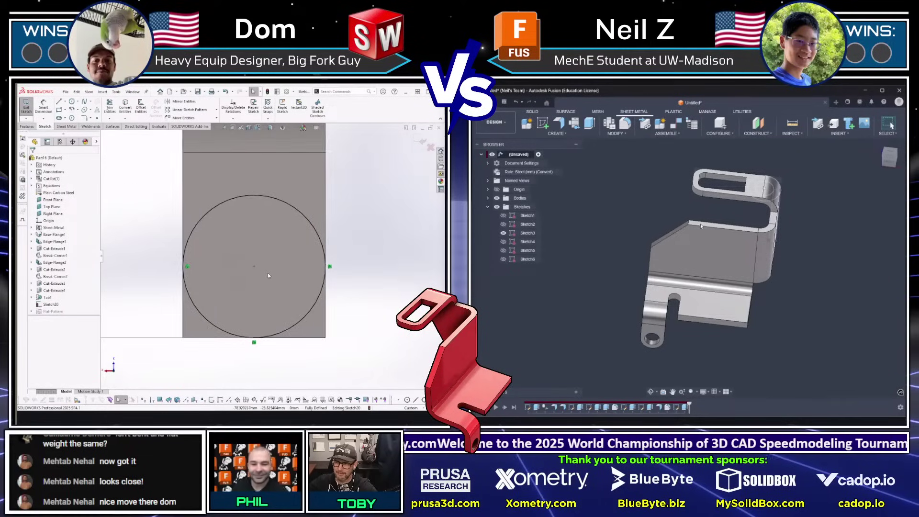
scroll(230, 252, down, 1)
key(l)
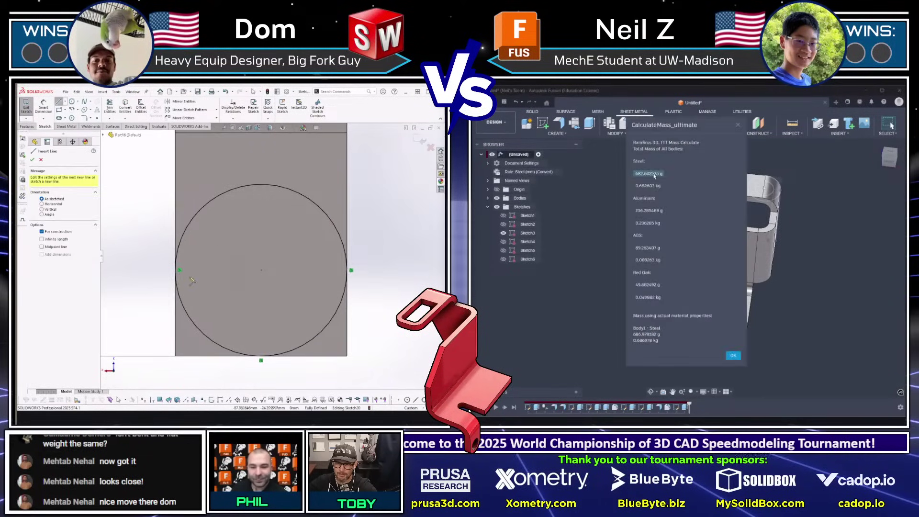
click(175, 270)
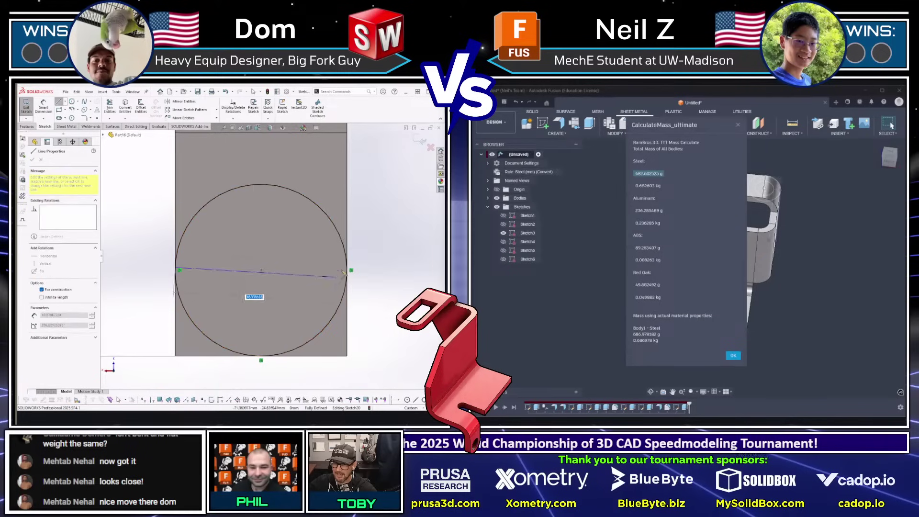
click(347, 270)
key(Escape)
click(262, 270)
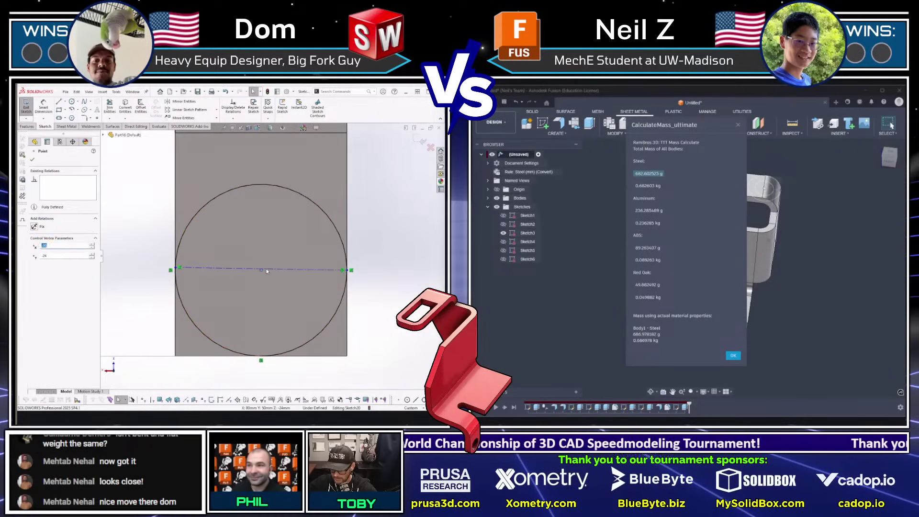
ctrl+click(273, 270)
click(297, 249)
click(397, 287)
Step: Trim the circle's upper half above the construction line, keeping the trimmed part as construction geometry
scroll(276, 244, up, 1)
scroll(217, 259, down, 2)
key(t)
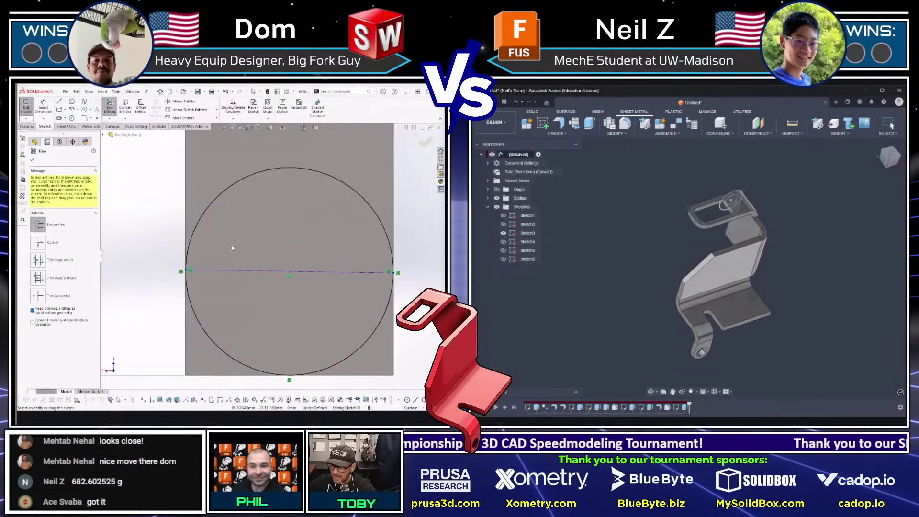
drag(232, 245, 267, 276)
key(Escape)
Step: Add a horizontal relation between the construction line's endpoint and the circle's centre
scroll(269, 263, up, 4)
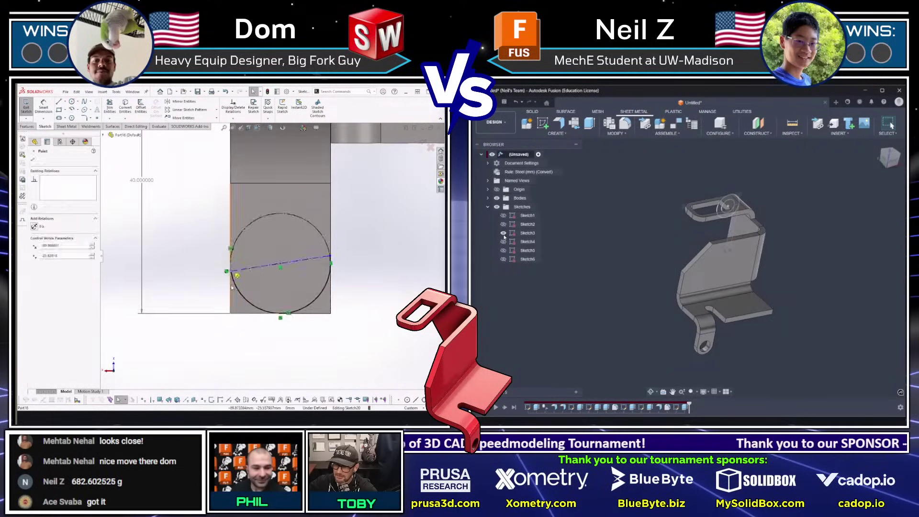
click(227, 263)
ctrl+click(280, 264)
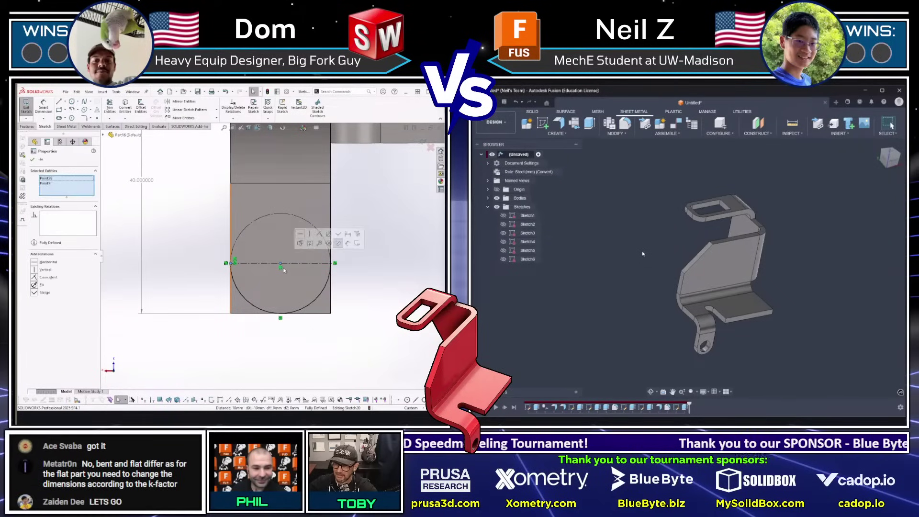
key(h)
click(349, 289)
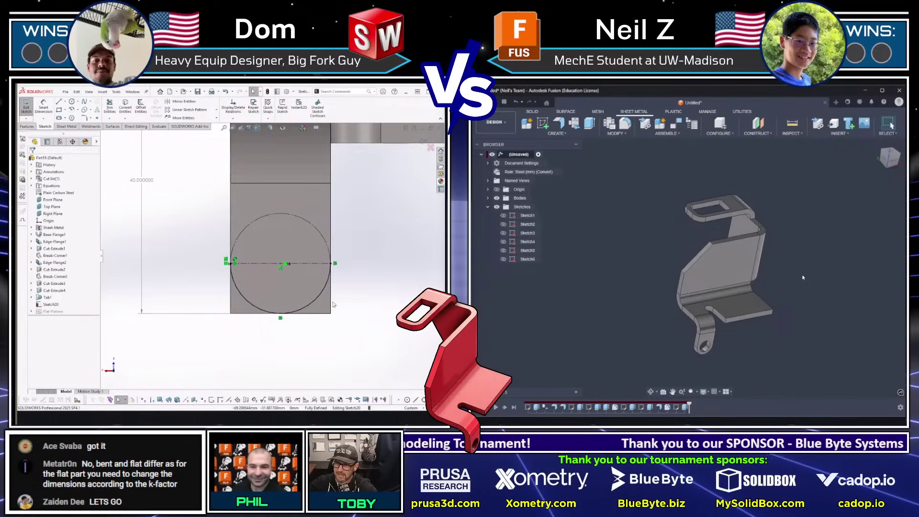
Step: Sketch a 13 mm diameter circle concentric with the rounded end of the SOLIDWORKS lip
key(c)
click(281, 264)
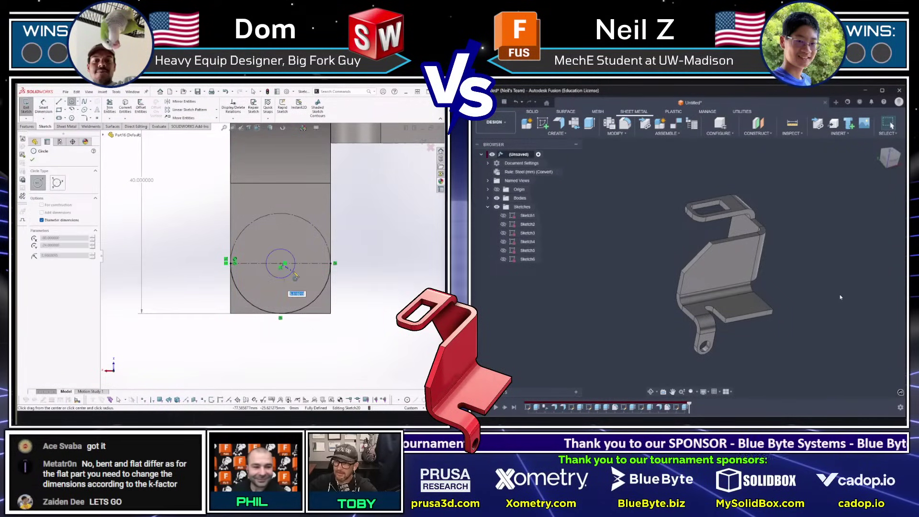
text(13)
key(Return)
scroll(254, 336, up, 3)
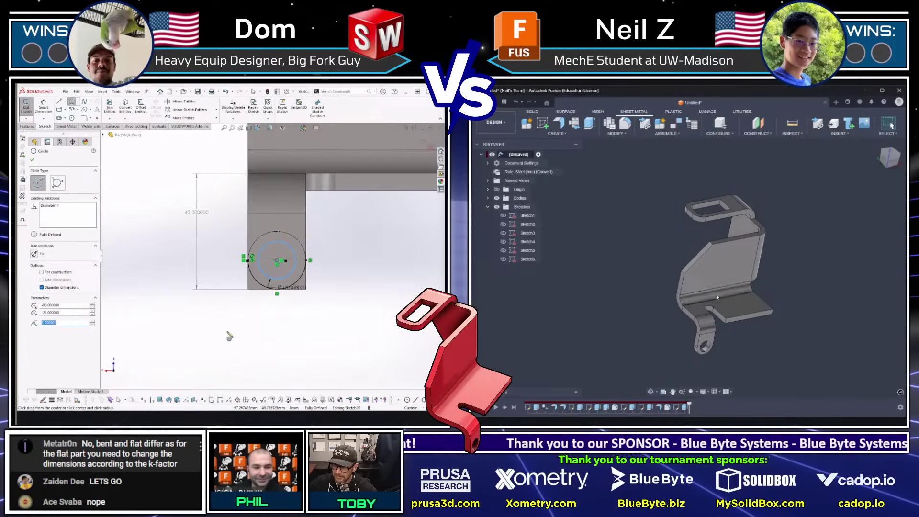
key(Escape)
Step: Cut the inner circle and the two outer corner regions of the SOLIDWORKS lip with a Through All extruded cut
middle_drag(226, 327, 297, 300)
scroll(295, 301, down, 5)
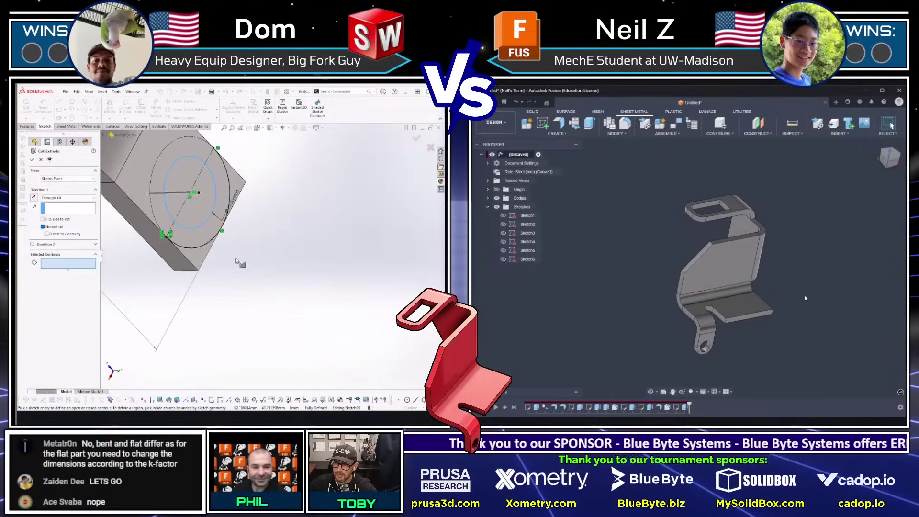
click(199, 216)
click(202, 252)
click(233, 185)
key(Return)
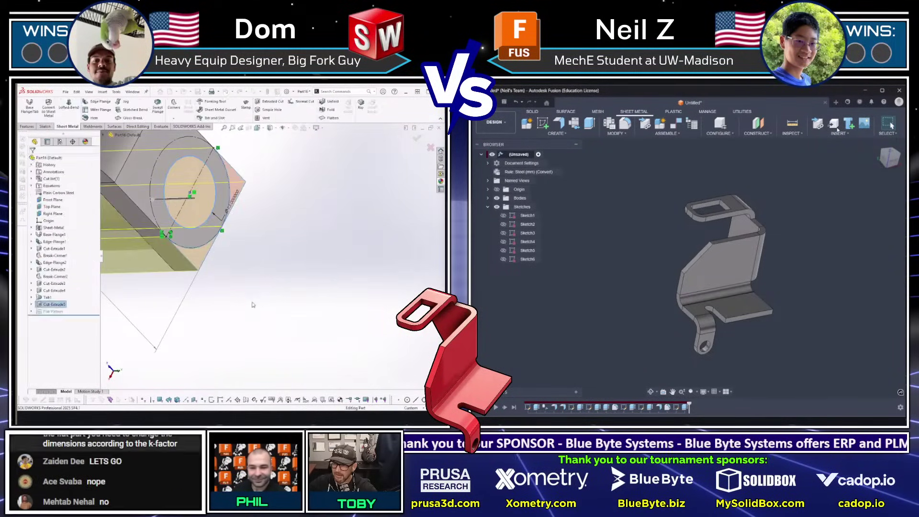
Step: Inspect both finished brackets, and evaluate the mass properties of the SOLIDWORKS part
scroll(250, 292, up, 6)
scroll(237, 241, up, 3)
key(ctrl+8)
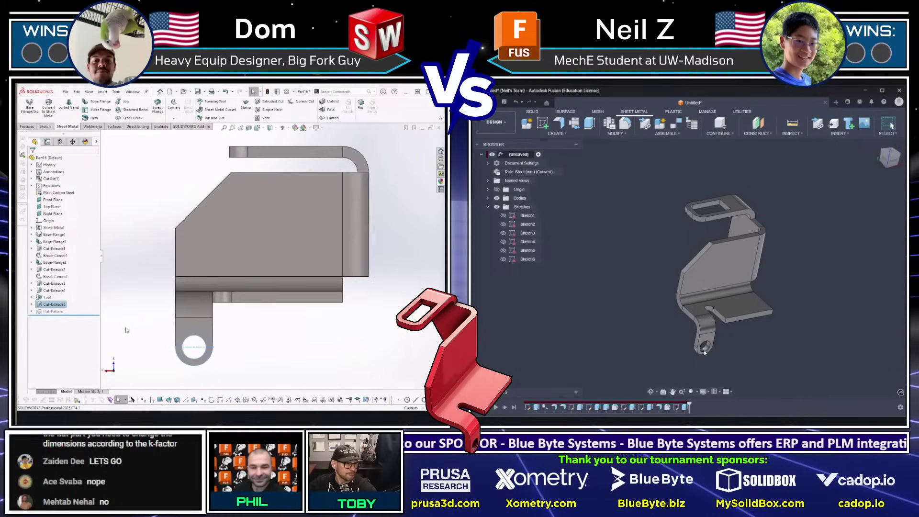
scroll(739, 354, up, 3)
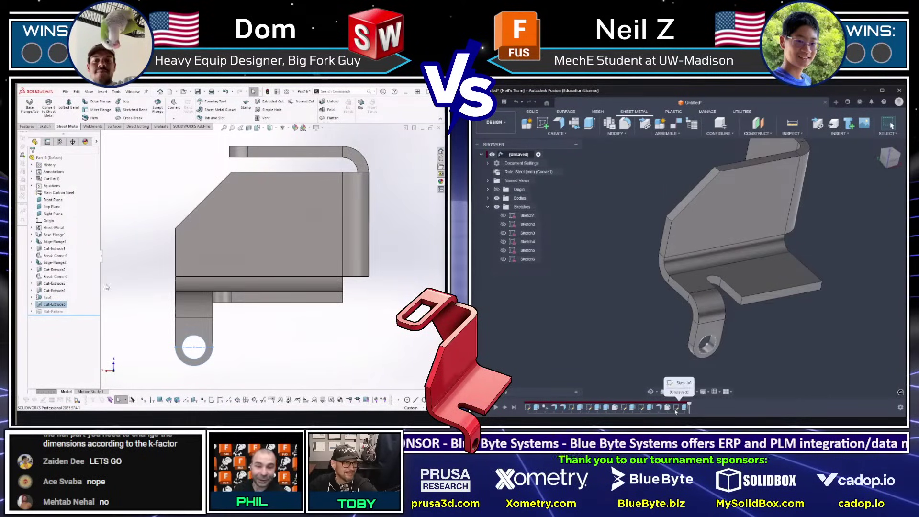
scroll(739, 257, down, 2)
mouse_move(739, 257)
shift+middle_down()
mouse_move(747, 284)
mouse_move(693, 269)
shift+middle_up()
key(m)
Step: Start a Fusion sketch on the flat side flange and draw a diagonal line across its lower outer corner
click(761, 282)
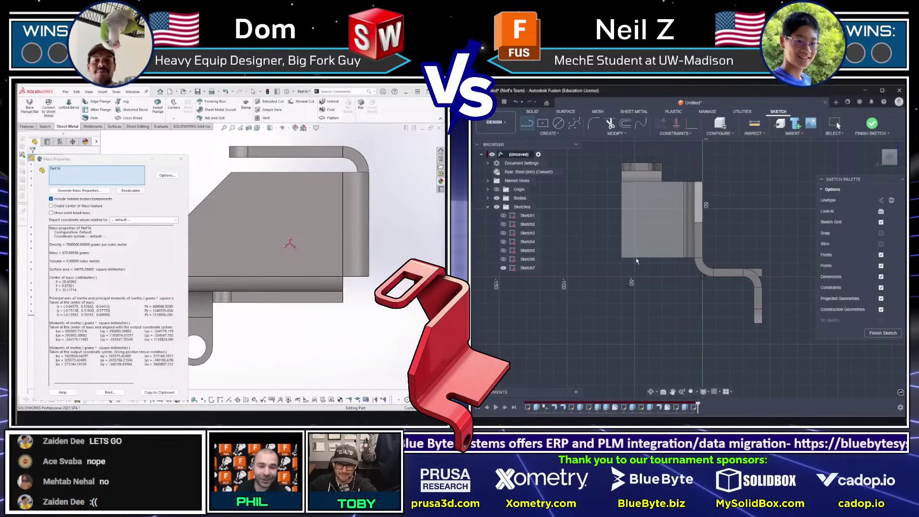
click(621, 231)
key(d)
scroll(631, 236, up, 2)
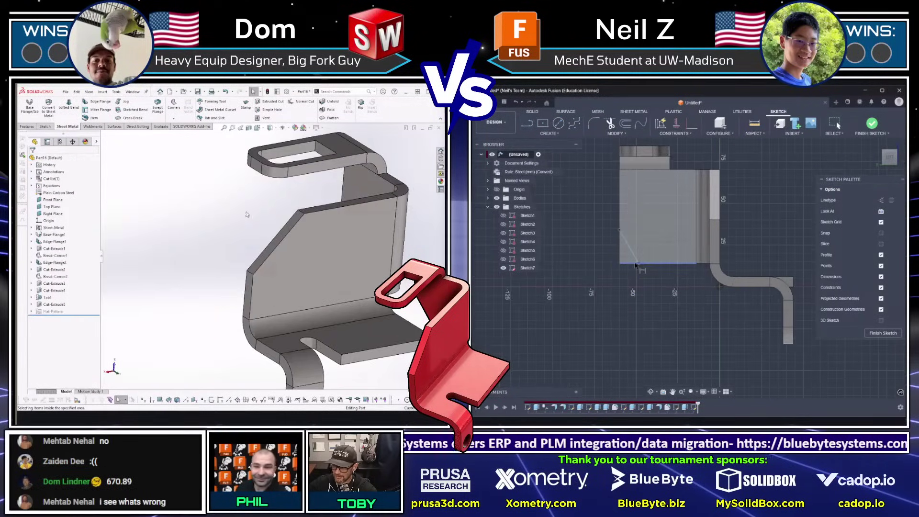
scroll(259, 158, down, 4)
click(638, 263)
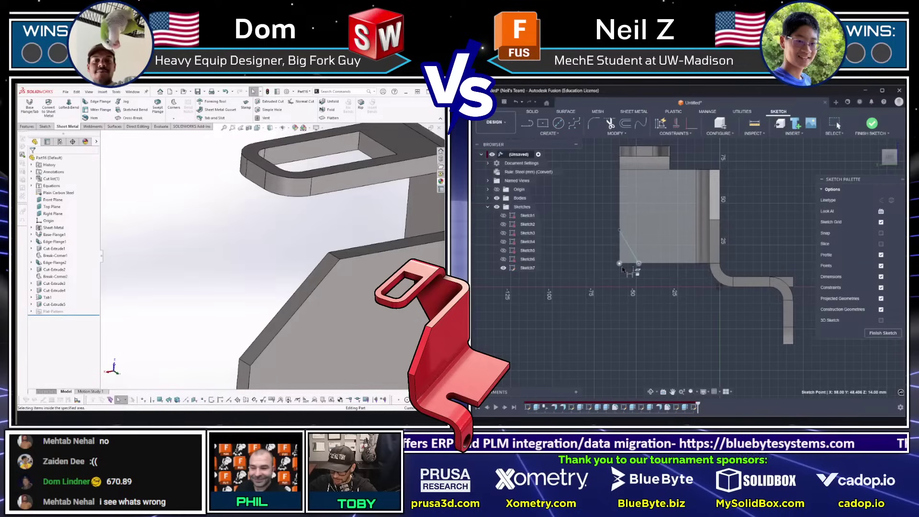
Step: Dimension the diagonal line's lower endpoint 17 mm horizontally from the flange corner
scroll(143, 303, up, 2)
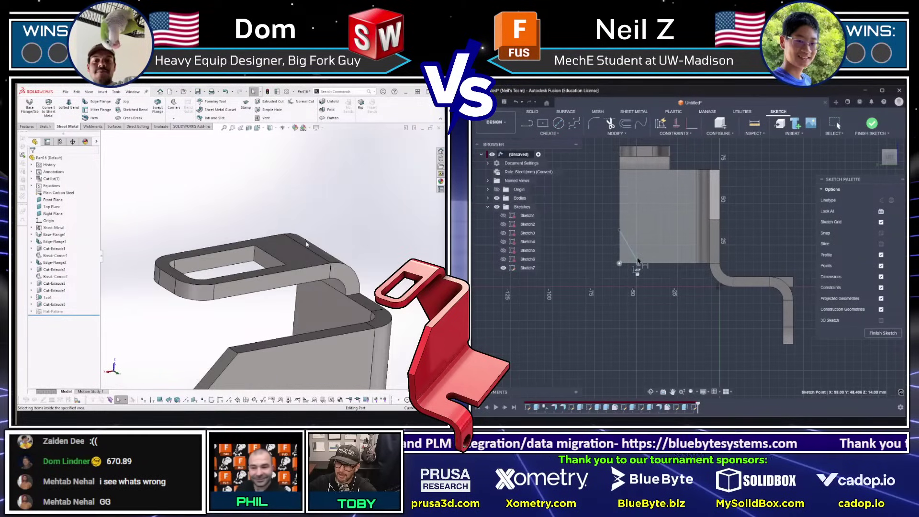
click(638, 262)
scroll(306, 244, up, 6)
click(629, 274)
text(17)
key(Return)
Step: Set the angle between the diagonal line and the flange's lower edge to 60 degrees
click(631, 263)
middle_drag(331, 292, 290, 331)
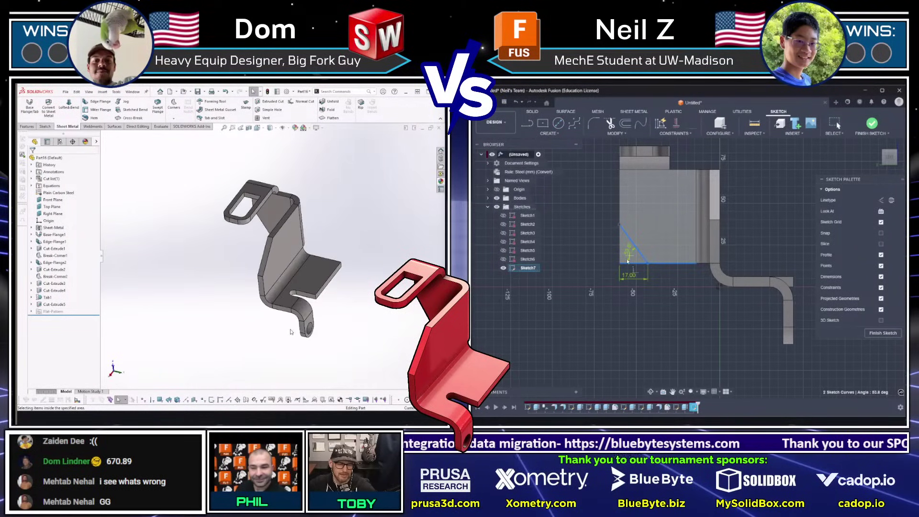
scroll(311, 365, down, 2)
click(322, 305)
click(632, 255)
text(60)
key(Return)
Step: Cut the triangular corner off the Fusion flange with an Extrude of the sketched region
mouse_move(322, 305)
middle_down()
mouse_move(254, 268)
mouse_move(262, 249)
mouse_move(248, 233)
middle_up()
key(e)
click(259, 206)
Step: Run the CalculateMass_ultimate script on the Fusion bracket and copy the steel mass in grams
key(shift+s)
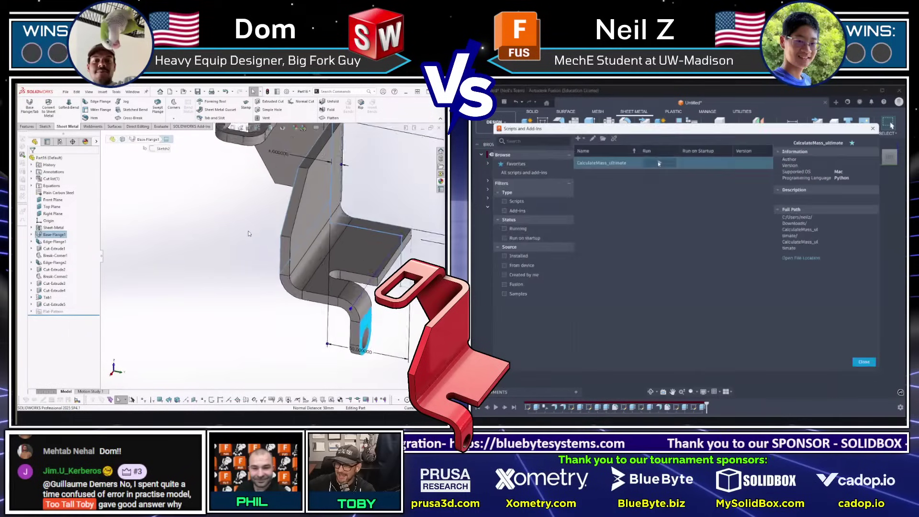
scroll(276, 239, down, 1)
scroll(322, 204, up, 1)
middle_drag(340, 206, 329, 209)
click(659, 164)
triple_click(652, 174)
right_click(652, 174)
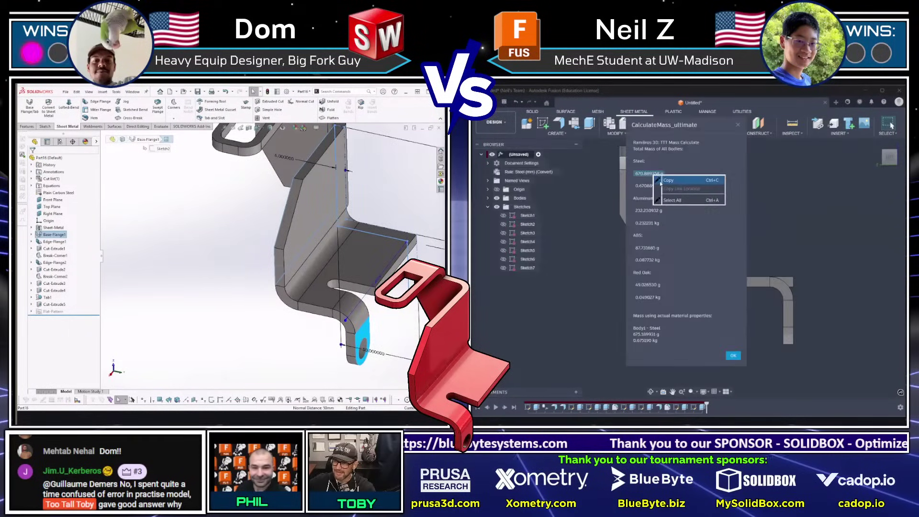
click(664, 181)
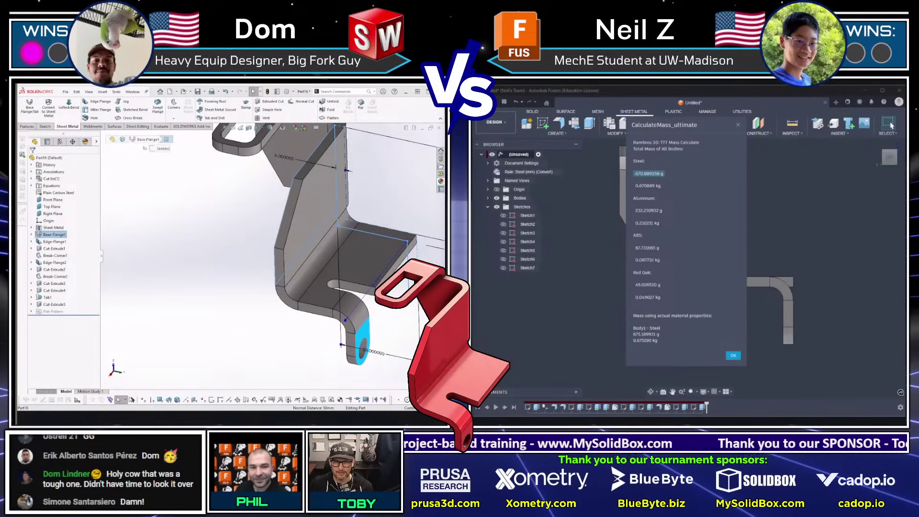
Step: View the SOLIDWORKS bracket isometrically and open the break-corner feature at the window flange's end for editing
scroll(216, 263, up, 1)
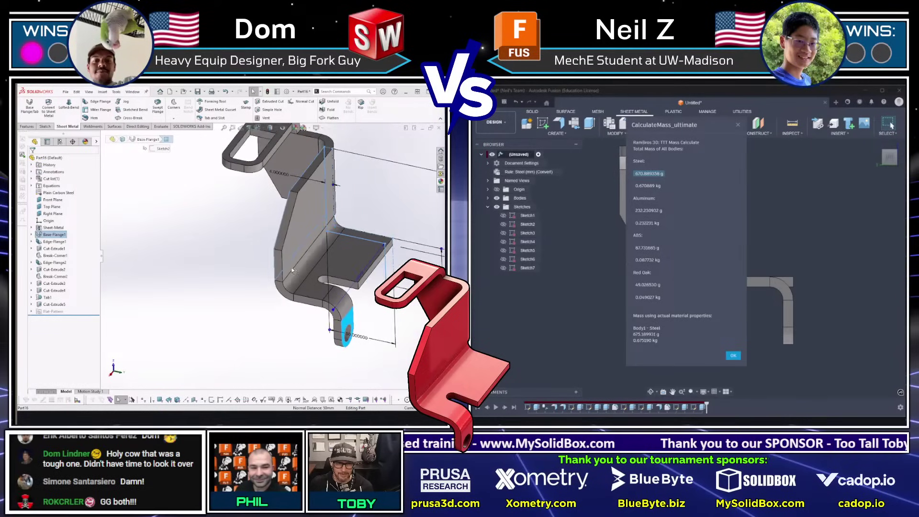
click(248, 220)
key(ctrl+7)
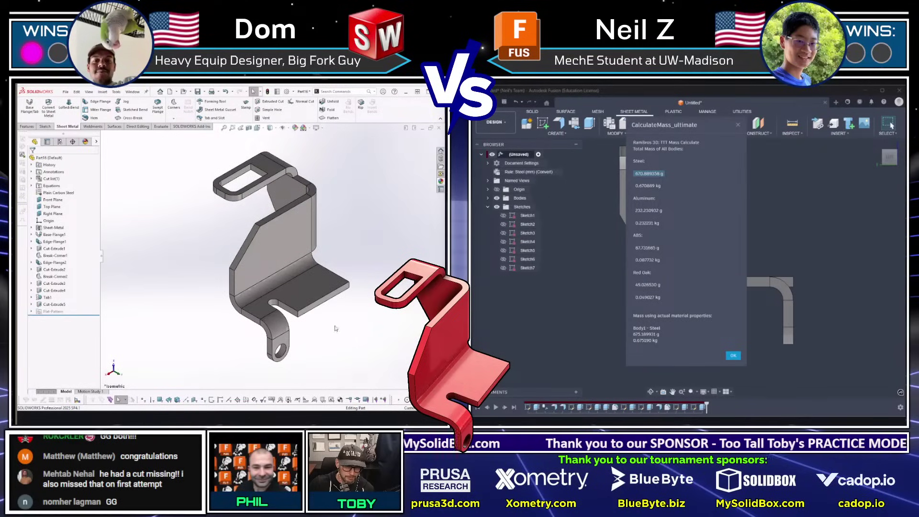
scroll(336, 328, down, 1)
scroll(259, 199, up, 2)
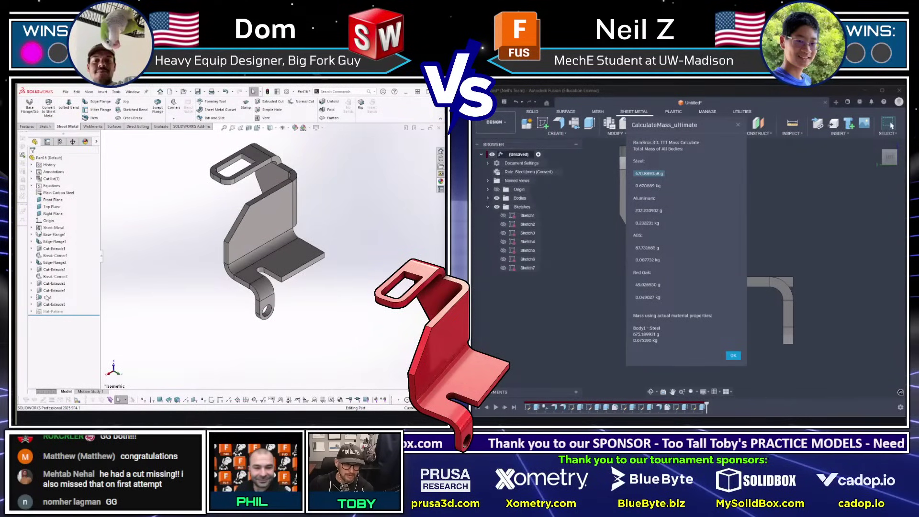
click(51, 256)
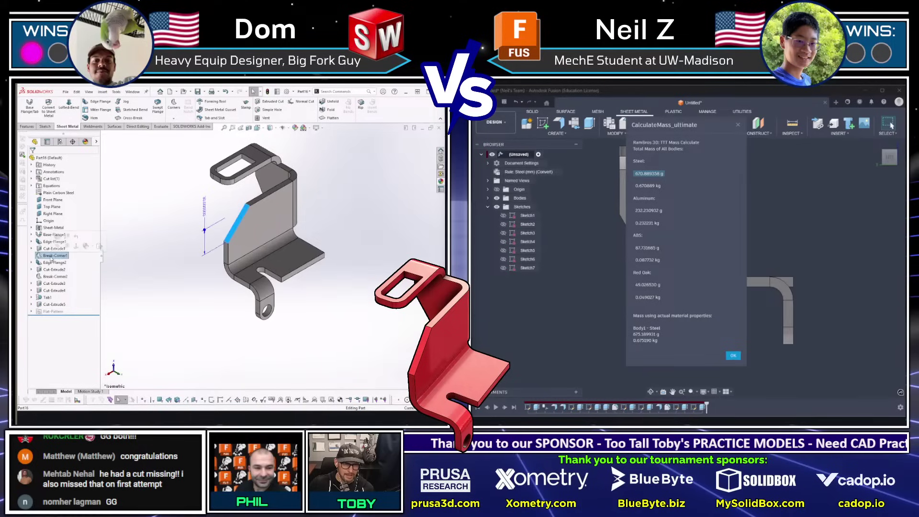
scroll(228, 202, down, 5)
click(216, 211)
click(226, 191)
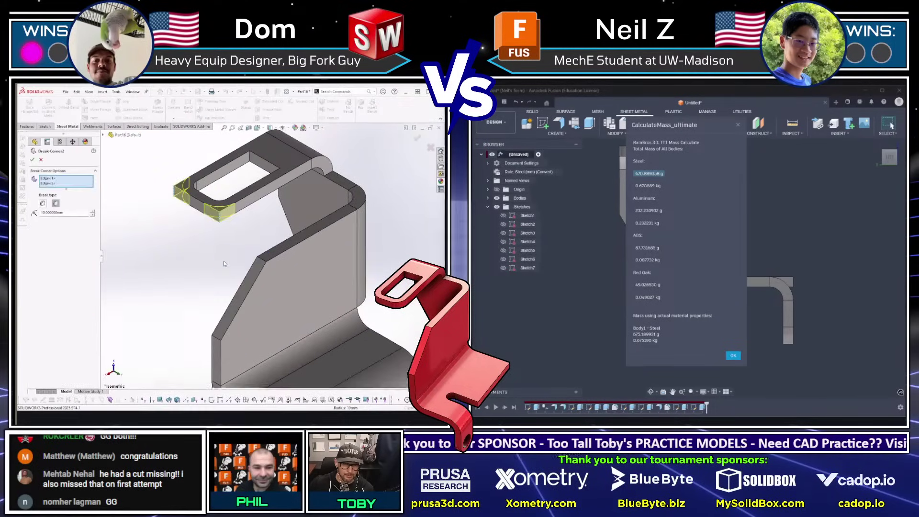
Step: Examine the previews of the rounded corners at the window flange's end and close the break-corner feature
middle_drag(218, 232, 225, 217)
scroll(226, 214, down, 5)
scroll(311, 281, down, 3)
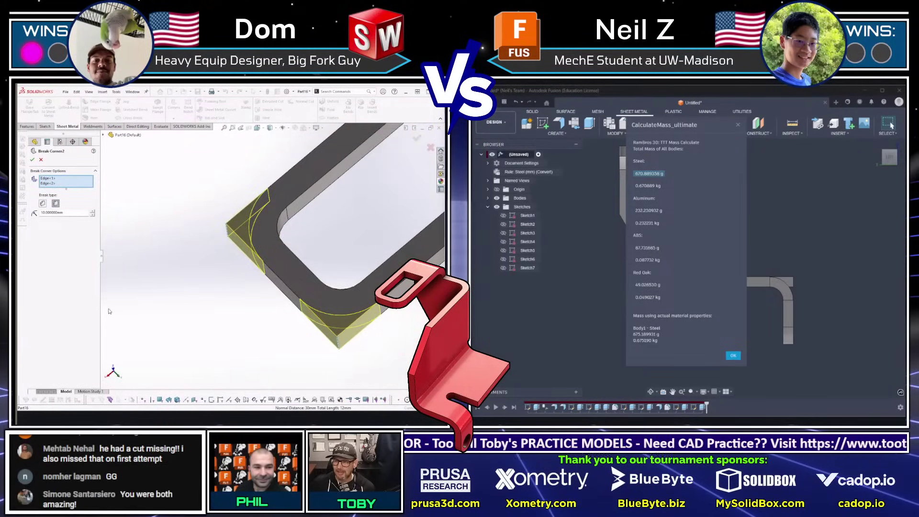
scroll(120, 289, up, 1)
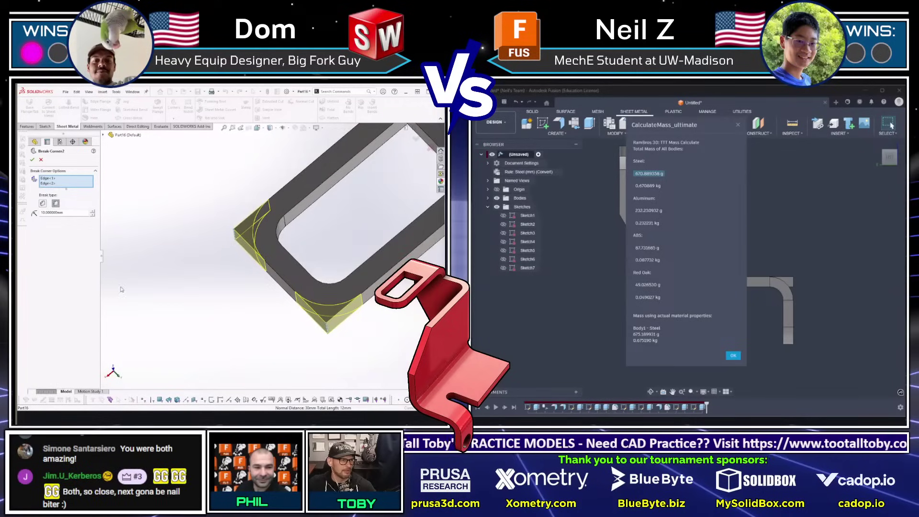
scroll(262, 307, up, 1)
key(Return)
key(Return)
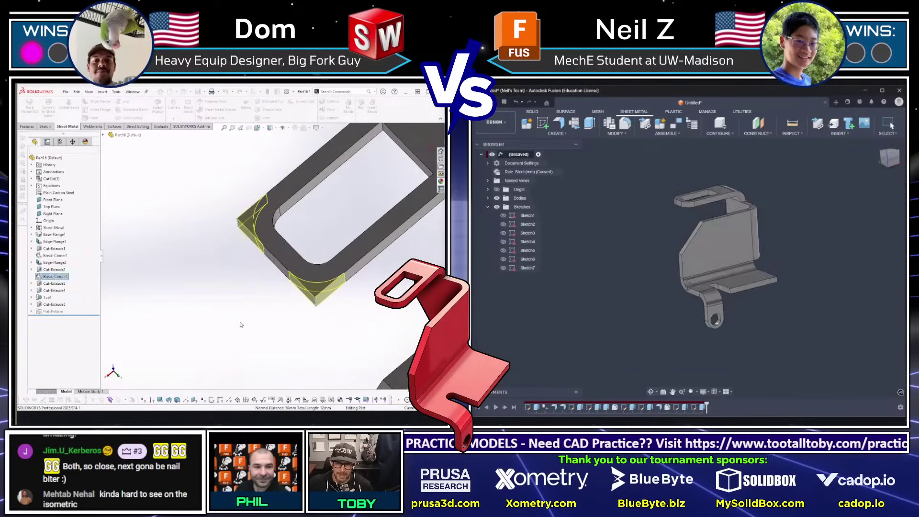
Step: Examine the rounded end of the SOLIDWORKS window flange up close from above and below, and check the Fusion bracket
scroll(295, 320, down, 3)
scroll(275, 254, up, 3)
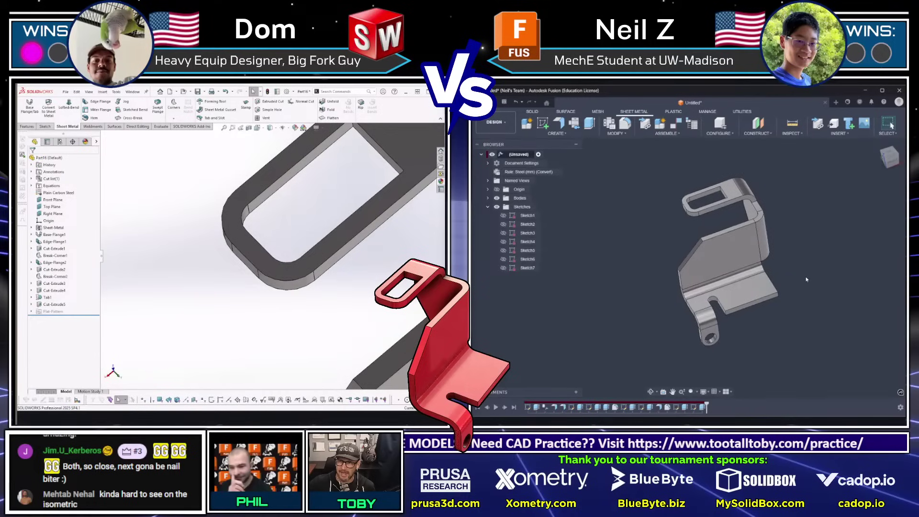
shift+middle_drag(807, 276, 805, 261)
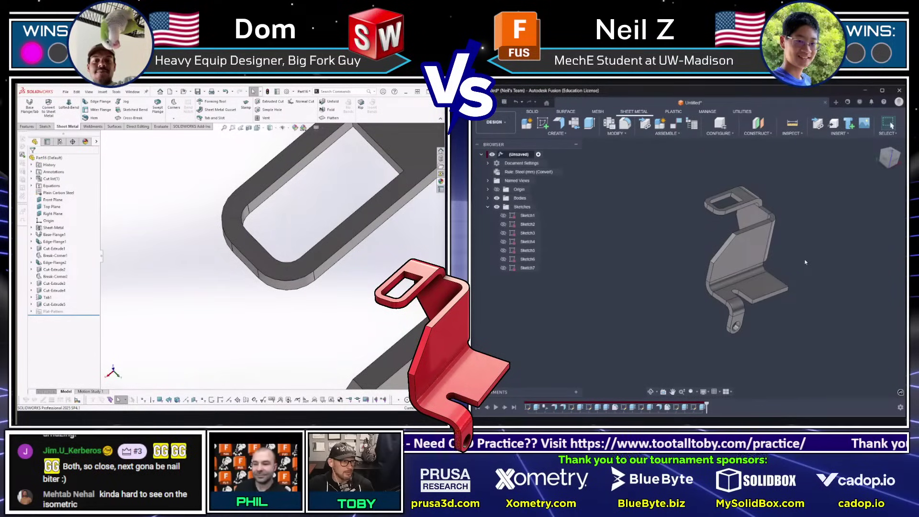
scroll(151, 298, down, 5)
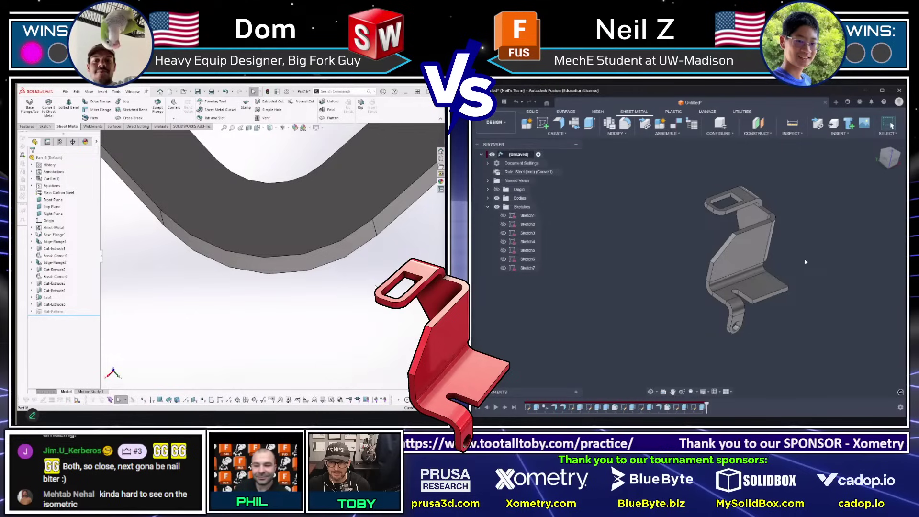
middle_drag(275, 323, 159, 346)
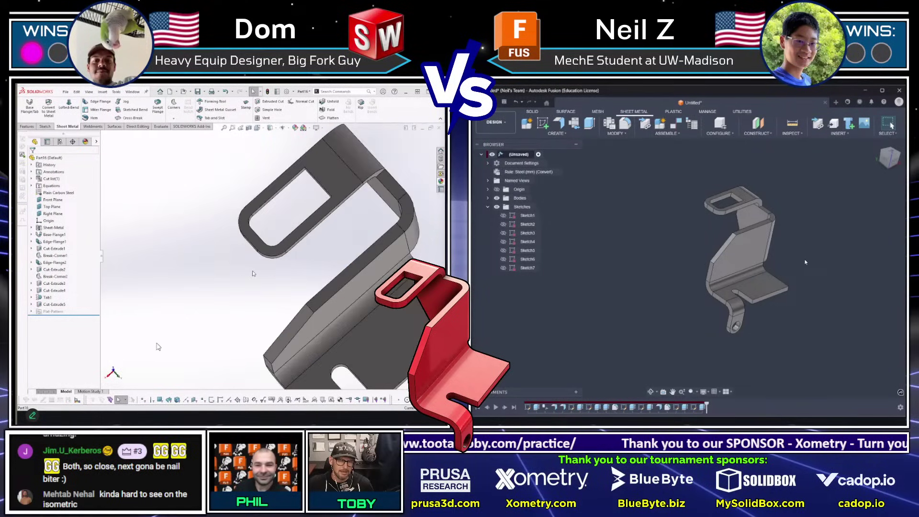
scroll(248, 273, down, 6)
middle_drag(236, 271, 223, 360)
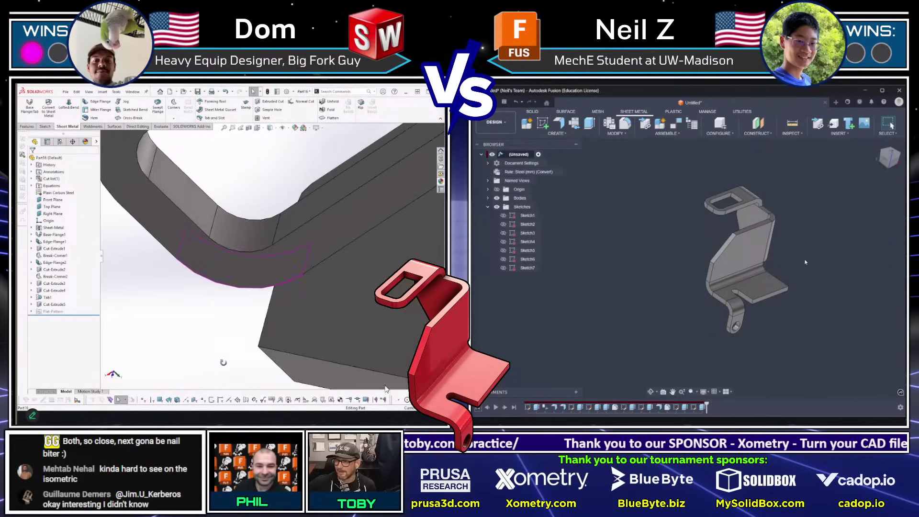
scroll(226, 292, up, 6)
key(ctrl+7)
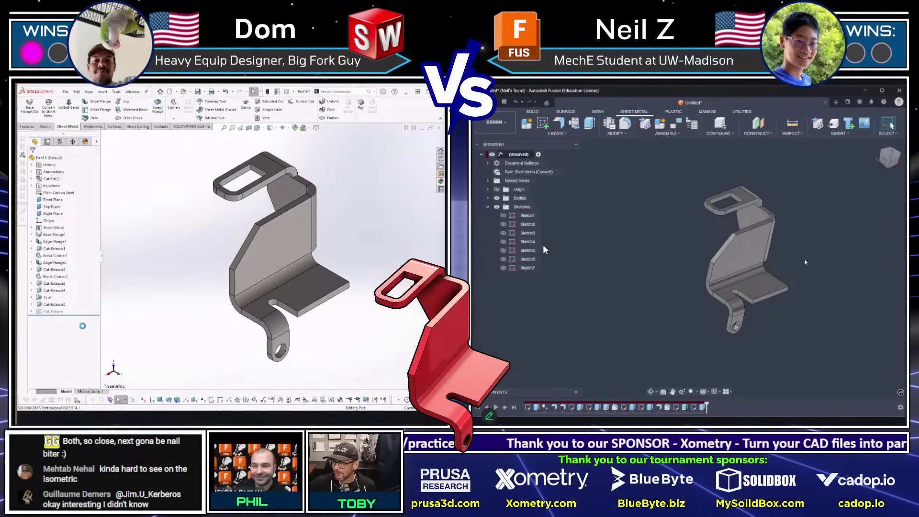
Step: Switch the SOLIDWORKS feature tree to flat display and undo the last extruded cut in the lip
scroll(230, 220, down, 4)
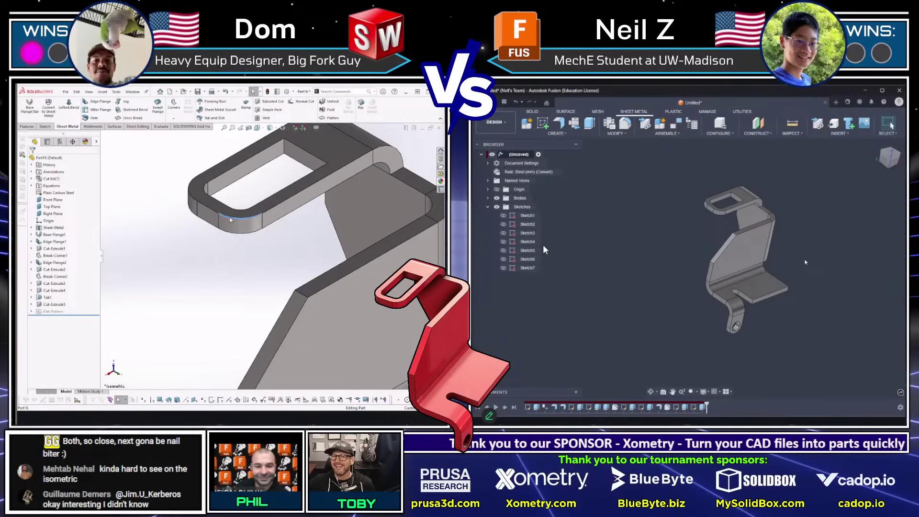
key(ctrl+t)
scroll(226, 220, up, 1)
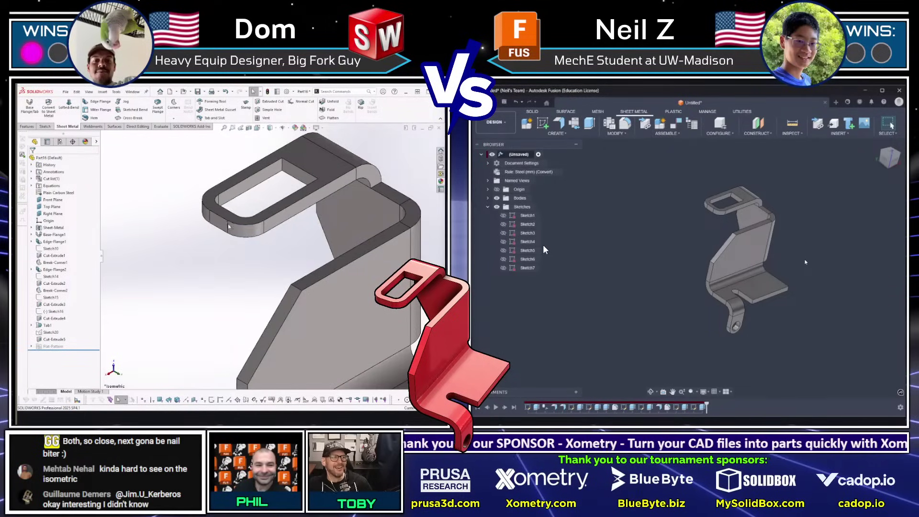
key(ctrl+z)
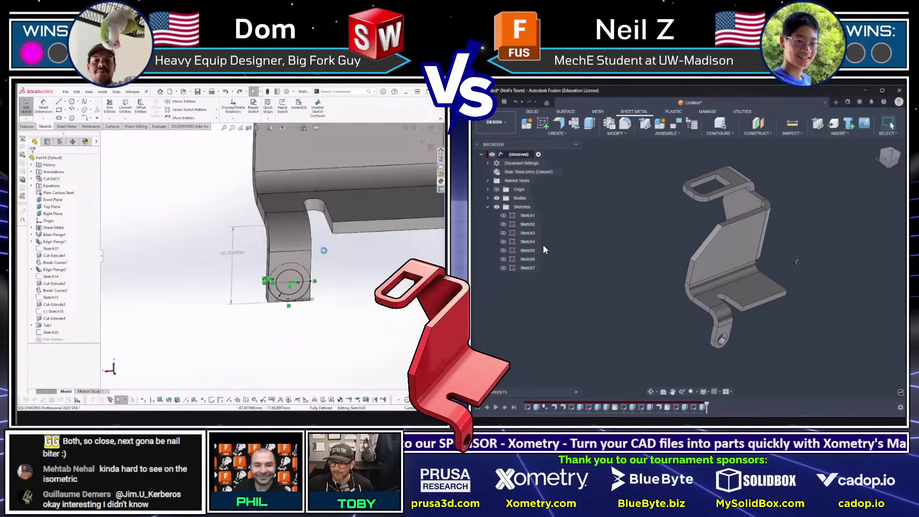
Step: Compare the overall shape of the Fusion and SOLIDWORKS brackets from matching viewing angles
scroll(282, 269, down, 2)
mouse_move(797, 261)
middle_down()
mouse_move(814, 273)
mouse_move(769, 270)
mouse_move(756, 255)
middle_up()
scroll(268, 276, up, 4)
ctrl+middle_drag(112, 322, 136, 323)
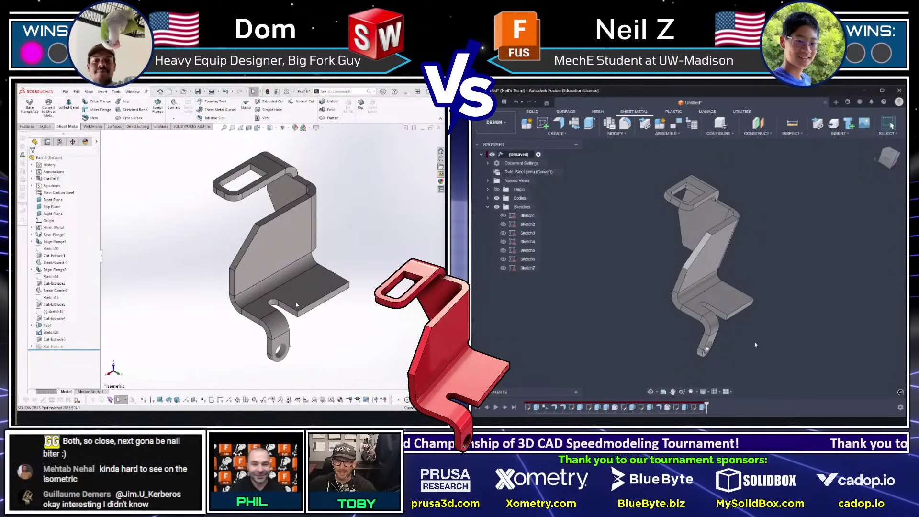
scroll(205, 262, up, 1)
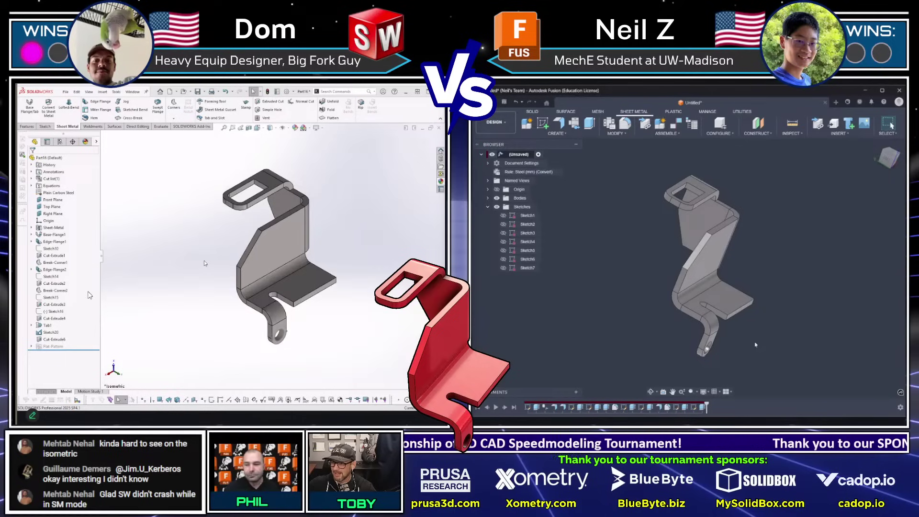
middle_drag(210, 251, 219, 264)
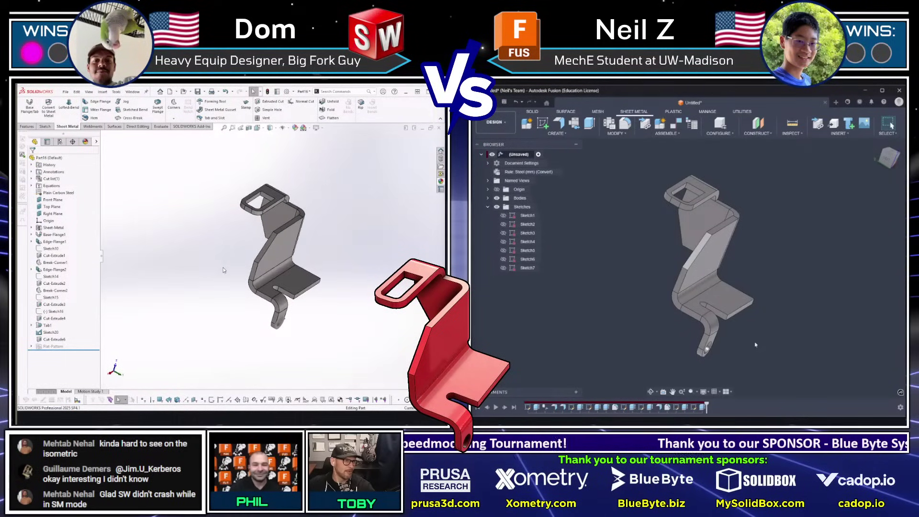